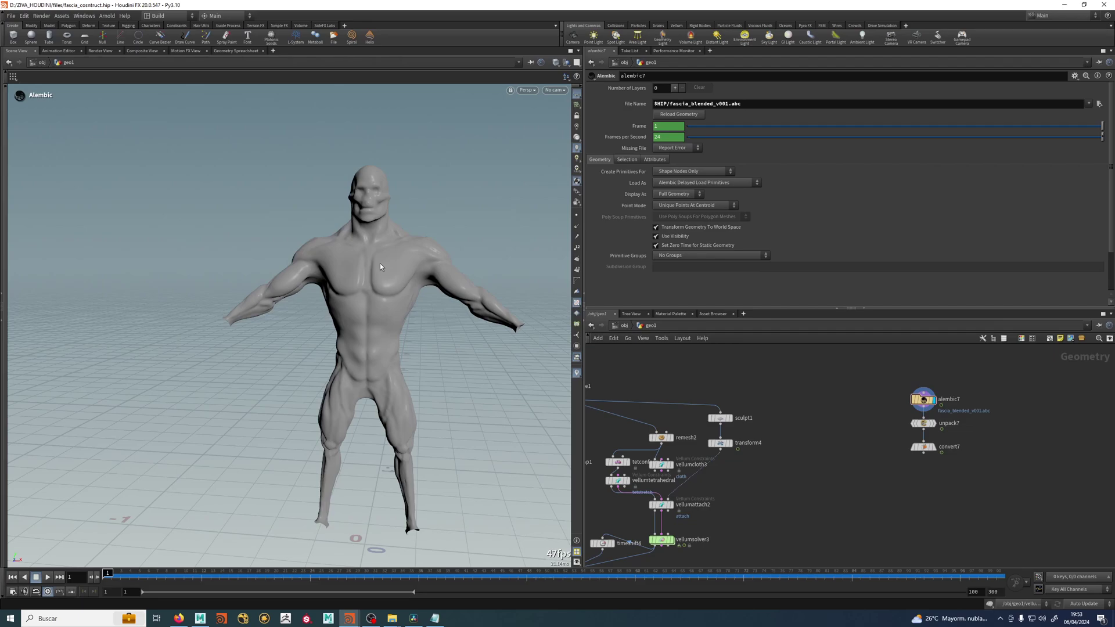
- Try enabling the sliding rate on the vellumattach2 constraint and check its scaling options
{"action": "scroll", "coordinate": [639, 512], "scroll_direction": "up", "scroll_amount": 4}
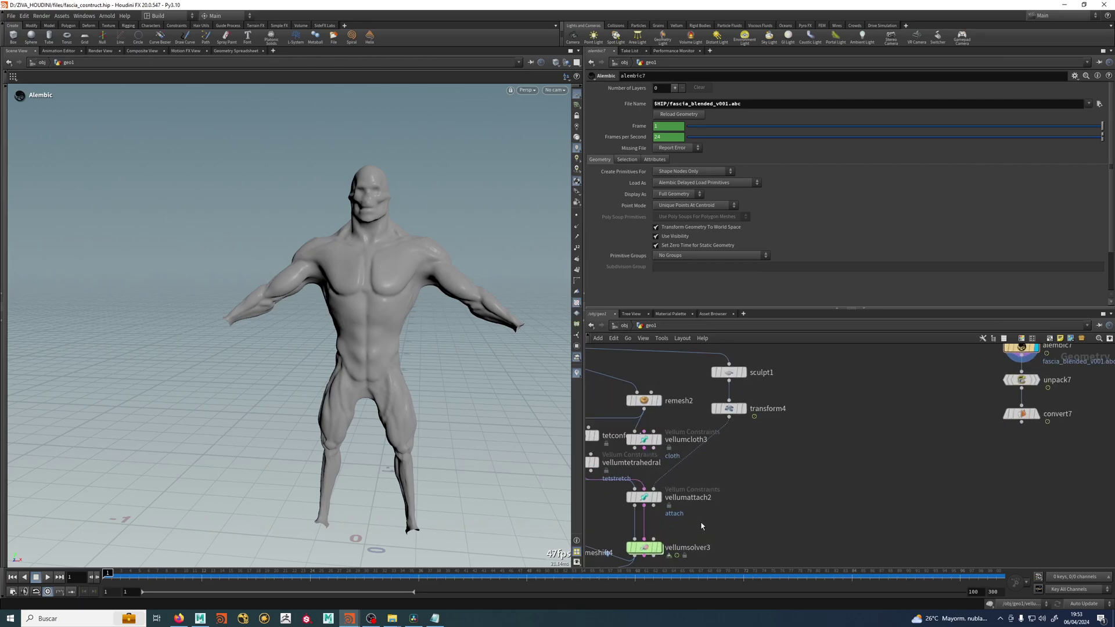
{"action": "left_click", "coordinate": [677, 475]}
{"action": "scroll", "coordinate": [625, 191], "scroll_direction": "up", "scroll_amount": 1}
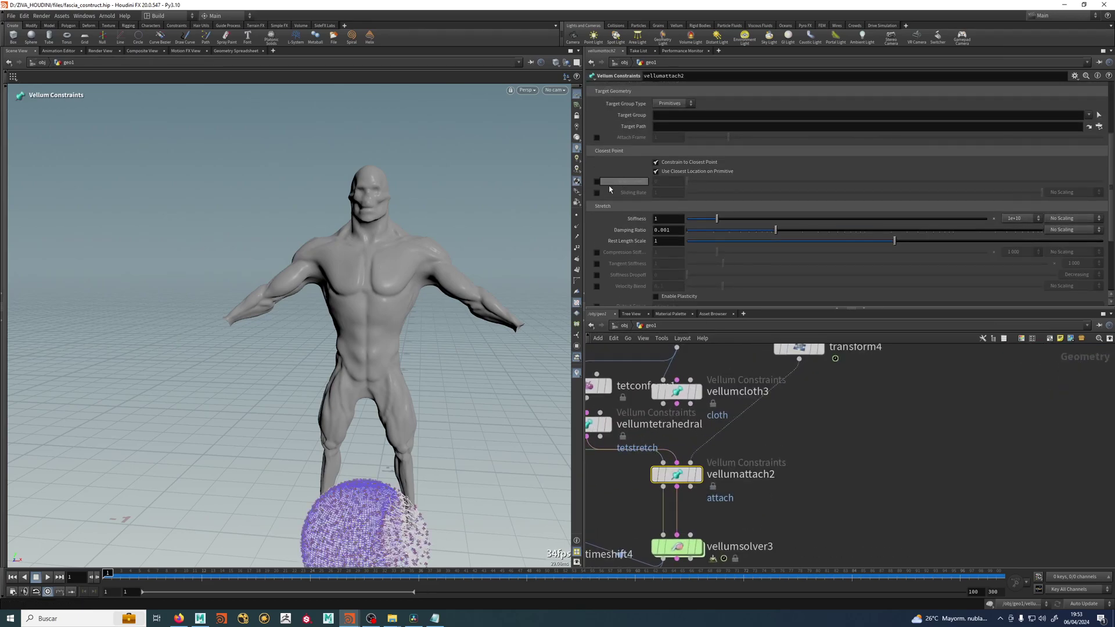
{"action": "left_click", "coordinate": [596, 192]}
{"action": "left_click", "coordinate": [1073, 192]}
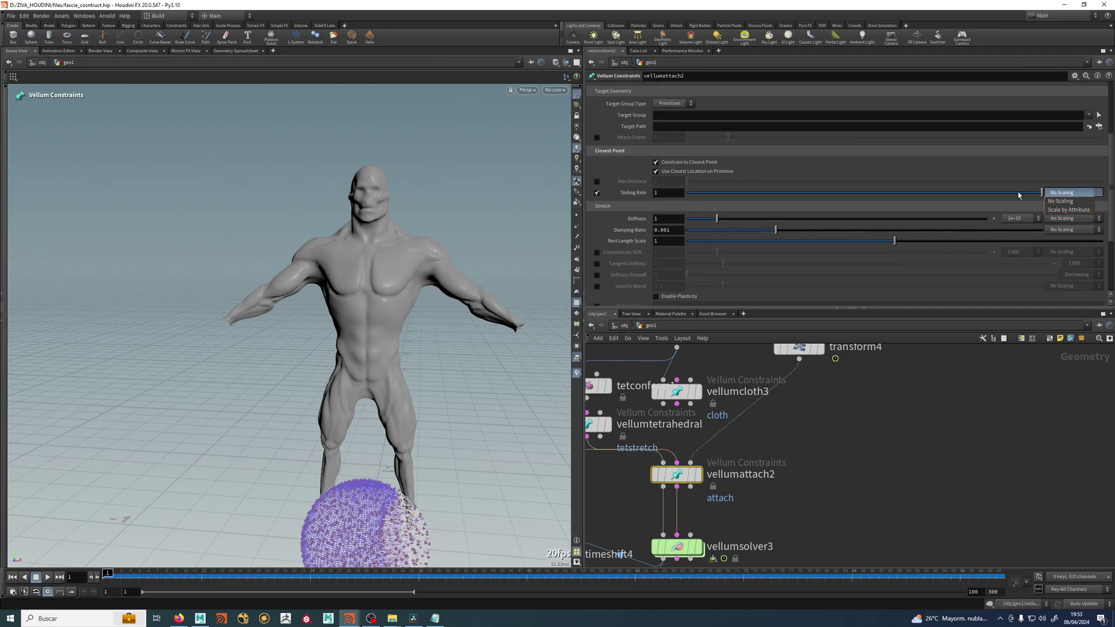
{"action": "left_click", "coordinate": [597, 193]}
{"action": "left_click", "coordinate": [597, 194]}
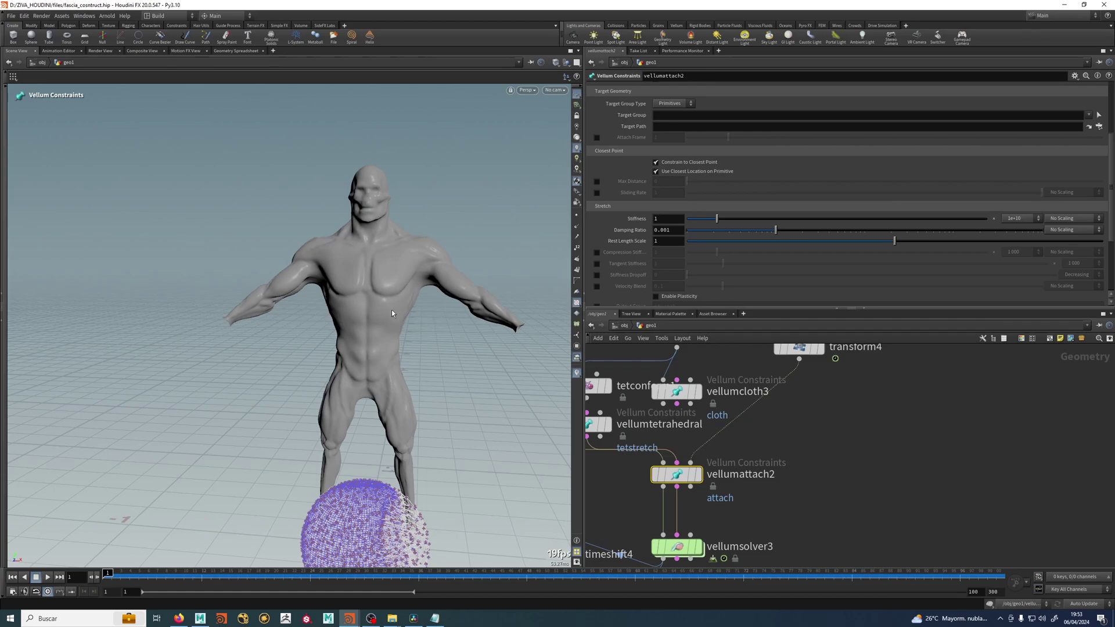
- Duplicate the outer skin import chain (Alembic, Transform, Unpack, Convert) and paste it beside the fascia import nodes
{"action": "scroll", "coordinate": [858, 476], "scroll_direction": "down", "scroll_amount": 10}
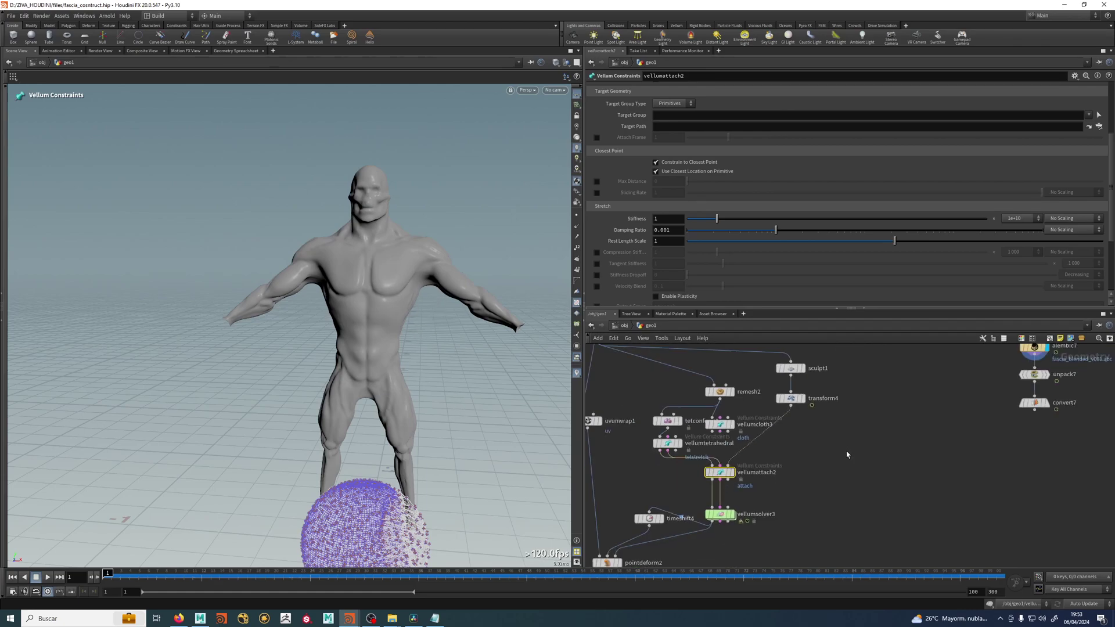
{"action": "middle_click_drag", "start_coordinate": [859, 476], "coordinate": [847, 465]}
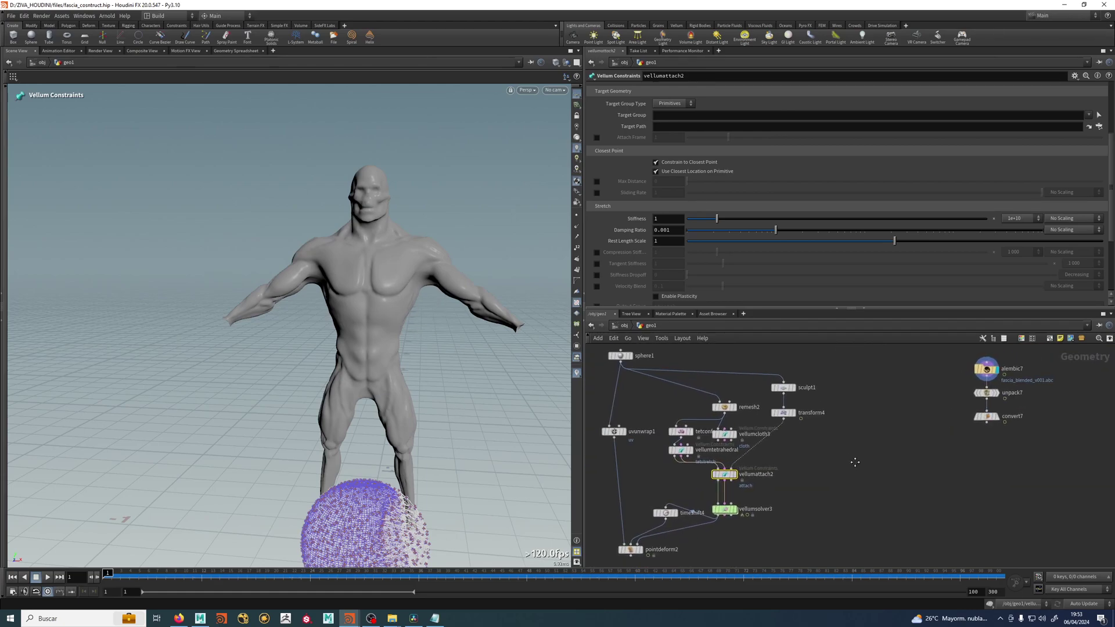
{"action": "scroll", "coordinate": [847, 465], "scroll_direction": "up", "scroll_amount": 2}
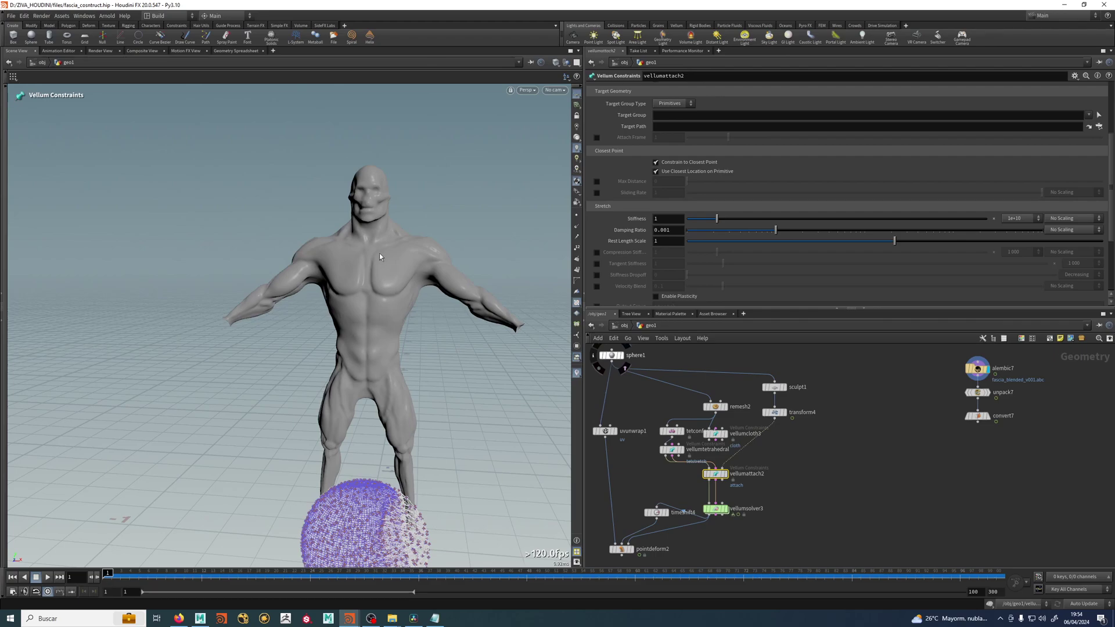
{"action": "scroll", "coordinate": [907, 492], "scroll_direction": "down", "scroll_amount": 3}
{"action": "middle_click_drag", "start_coordinate": [910, 493], "coordinate": [1032, 491]}
{"action": "middle_click_drag", "start_coordinate": [808, 494], "coordinate": [987, 494]}
{"action": "scroll", "coordinate": [778, 476], "scroll_direction": "up", "scroll_amount": 6}
{"action": "left_click_drag", "start_coordinate": [832, 366], "coordinate": [747, 444]}
{"action": "key", "text": "ctrl+c"}
{"action": "scroll", "coordinate": [830, 430], "scroll_direction": "down", "scroll_amount": 3}
{"action": "scroll", "coordinate": [831, 429], "scroll_direction": "up", "scroll_amount": 5}
{"action": "key", "text": "ctrl+v"}
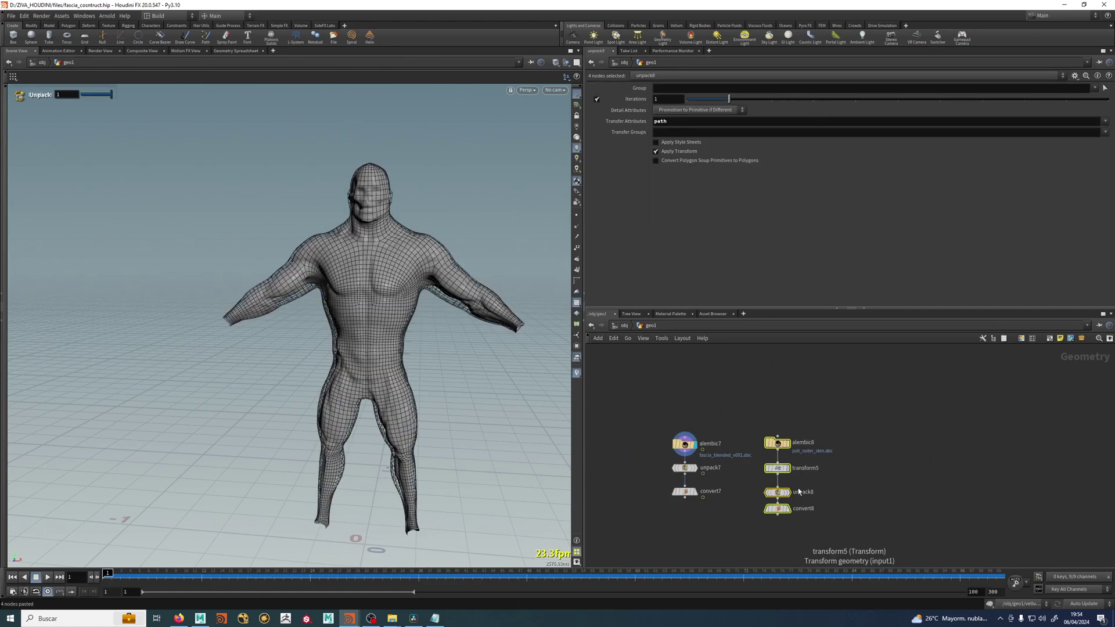
- Display the pasted convert8 node and examine the outer skin's shape from several angles
{"action": "left_click", "coordinate": [787, 509]}
{"action": "left_click", "coordinate": [778, 510]}
{"action": "middle_click_drag", "start_coordinate": [377, 316], "coordinate": [347, 274], "text": "alt"}
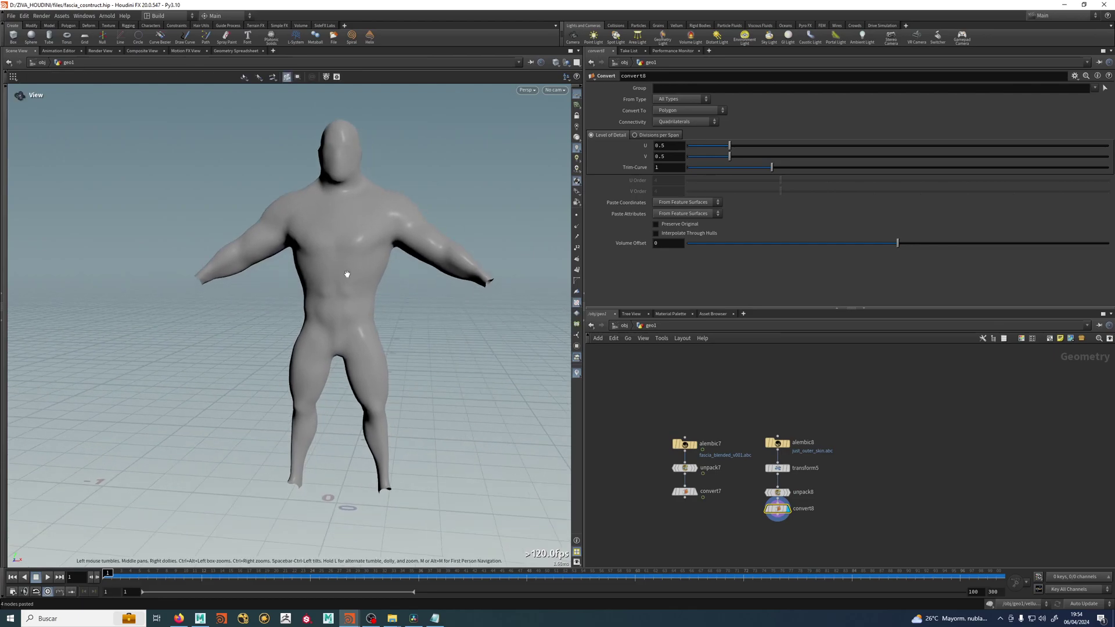
{"action": "right_click_drag", "start_coordinate": [347, 274], "coordinate": [263, 213], "text": "alt"}
{"action": "left_click_drag", "start_coordinate": [390, 255], "coordinate": [321, 230], "text": "alt"}
{"action": "middle_click_drag", "start_coordinate": [320, 230], "coordinate": [326, 266], "text": "alt"}
{"action": "right_click_drag", "start_coordinate": [326, 266], "coordinate": [253, 243], "text": "alt"}
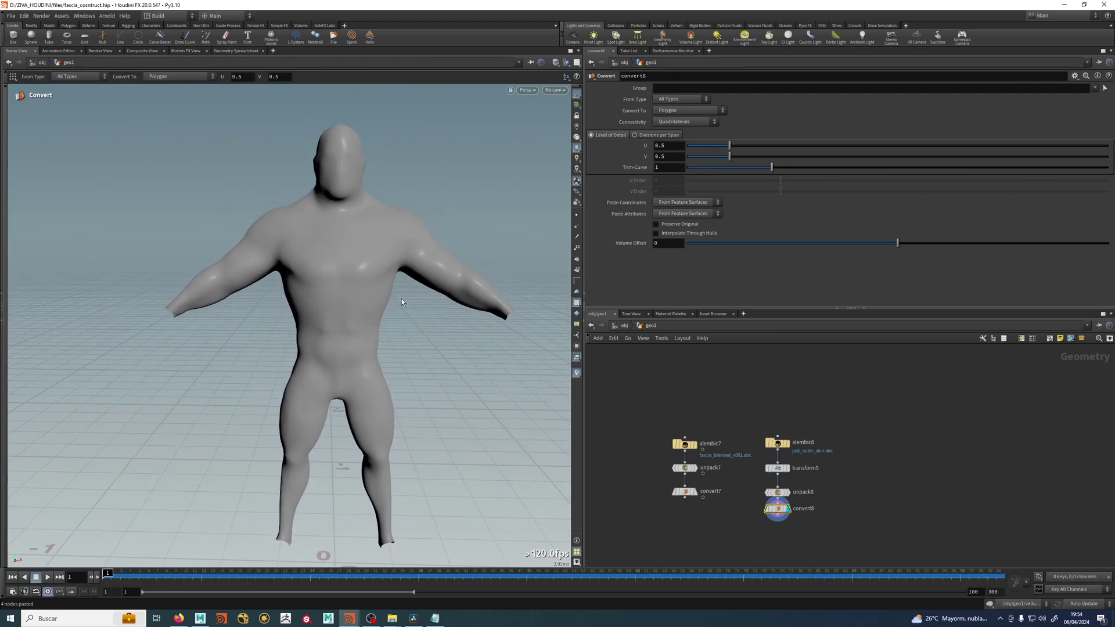
{"action": "right_click_drag", "start_coordinate": [314, 271], "coordinate": [463, 336], "text": "alt"}
{"action": "left_click_drag", "start_coordinate": [463, 336], "coordinate": [448, 287], "text": "alt"}
{"action": "key", "text": "Return"}
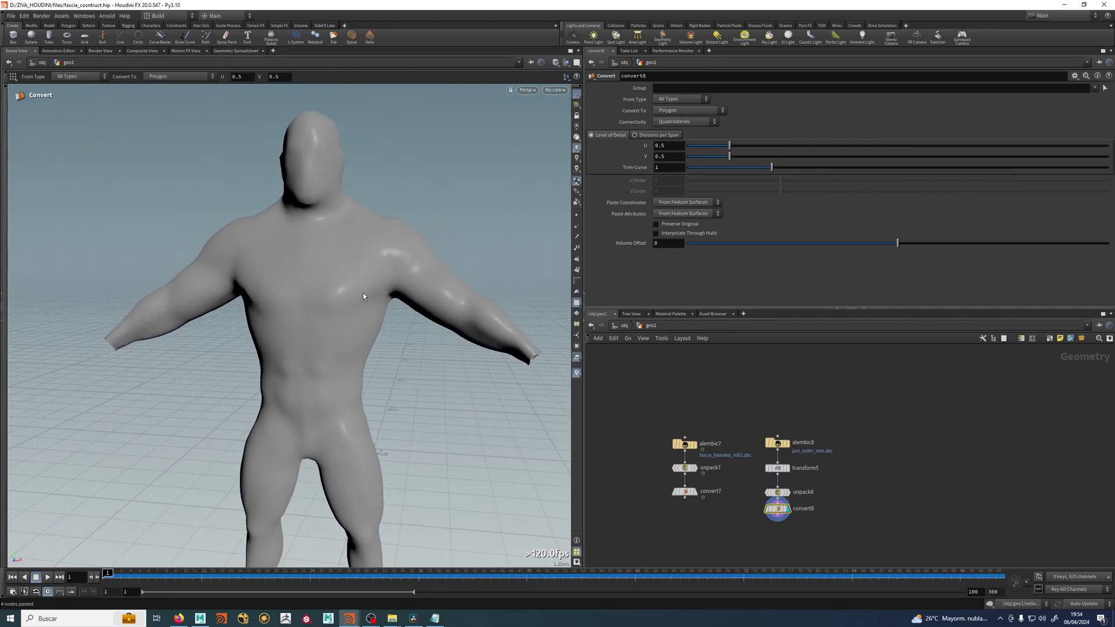
{"action": "middle_click_drag", "start_coordinate": [367, 305], "coordinate": [443, 321], "text": "alt"}
{"action": "mouse_move", "coordinate": [443, 322]}
{"action": "right_mouse_down", "text": "alt"}
{"action": "mouse_move", "coordinate": [356, 281]}
{"action": "mouse_move", "coordinate": [431, 306]}
{"action": "right_mouse_up", "text": "alt"}
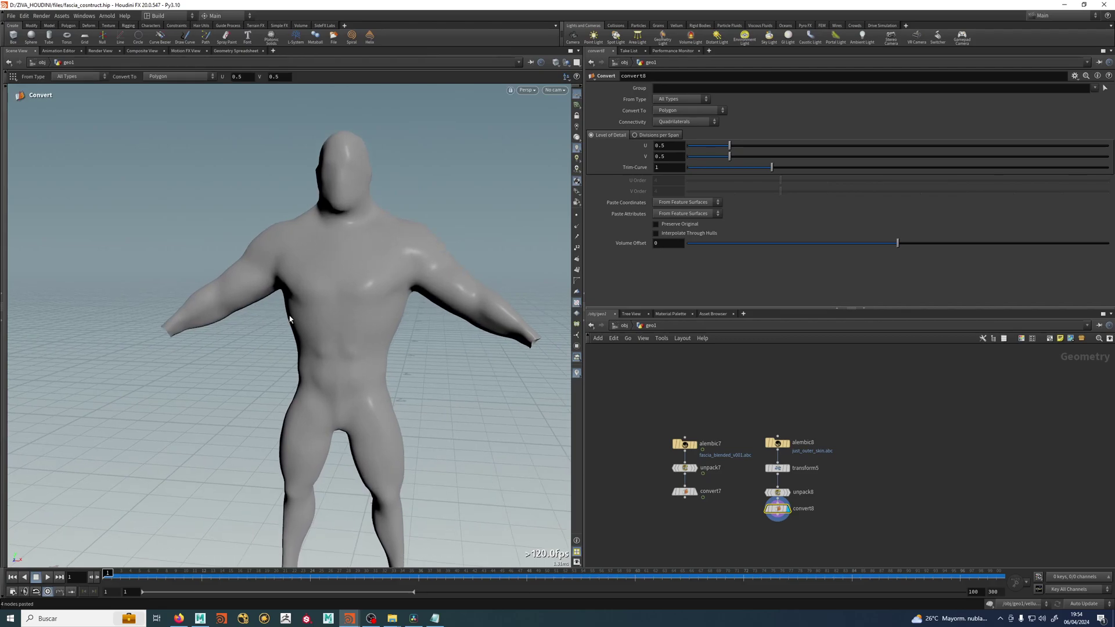
- Compare the fascia and outer skin meshes by alternating the display between convert7 and convert8
{"action": "left_click", "coordinate": [686, 492]}
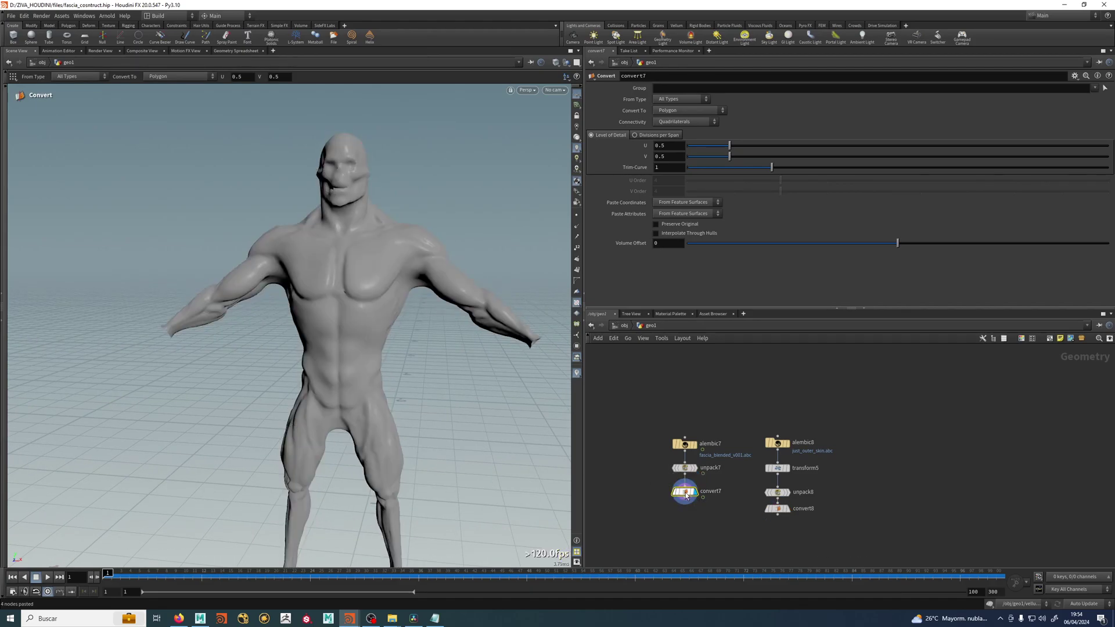
{"action": "middle_click_drag", "start_coordinate": [709, 525], "coordinate": [709, 486]}
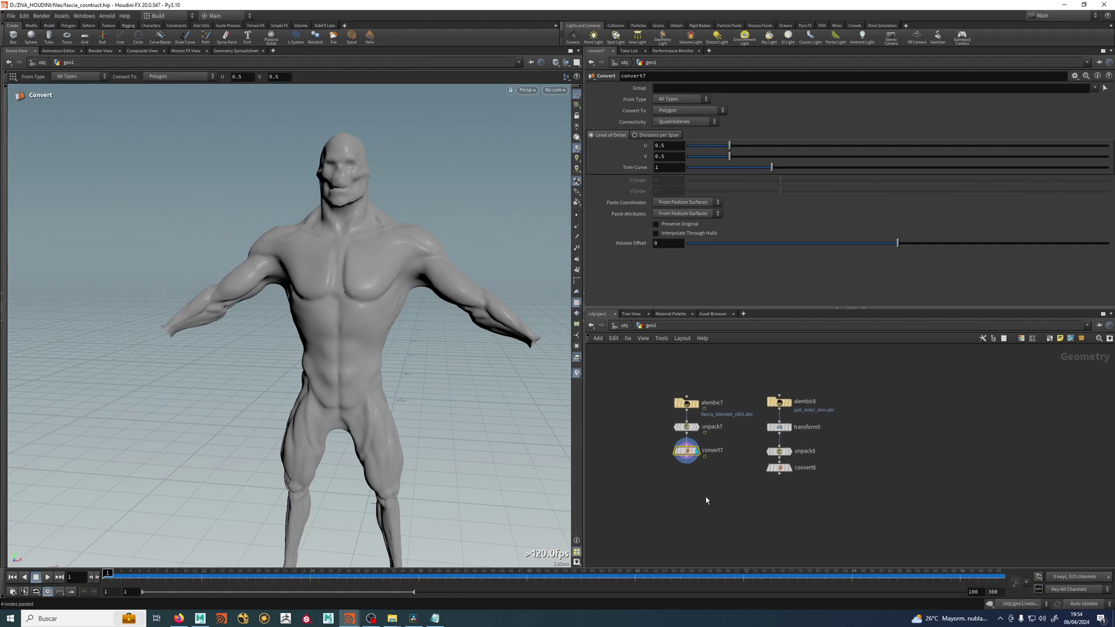
{"action": "scroll", "coordinate": [705, 497], "scroll_direction": "up", "scroll_amount": 1}
{"action": "mouse_move", "coordinate": [326, 290]}
{"action": "left_mouse_down", "text": "alt"}
{"action": "mouse_move", "coordinate": [292, 287]}
{"action": "mouse_move", "coordinate": [330, 289]}
{"action": "left_mouse_up", "text": "alt"}
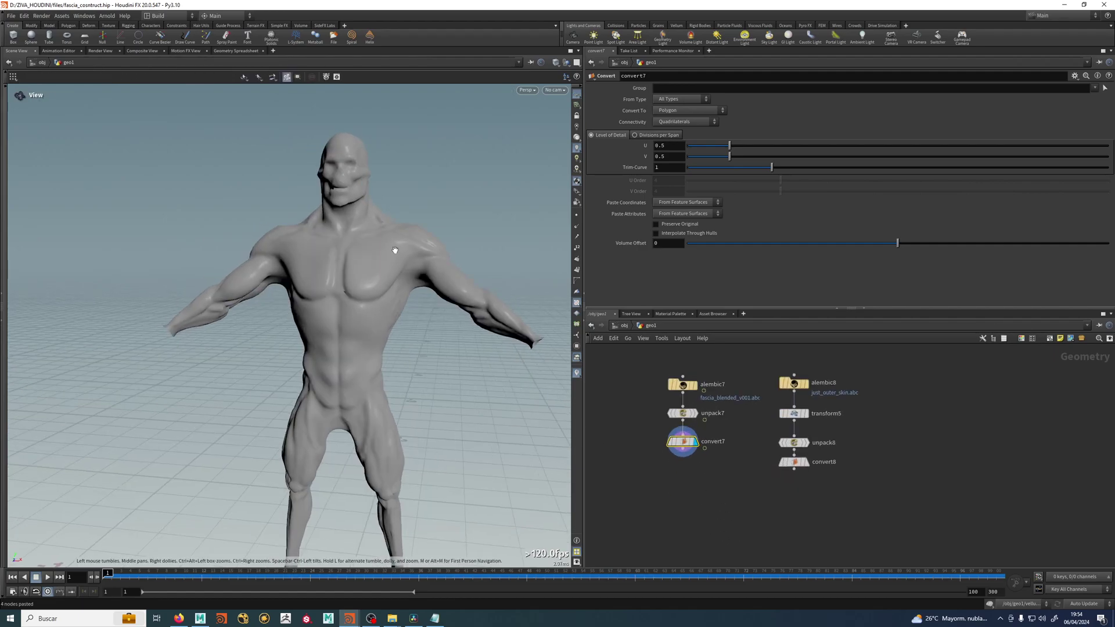
{"action": "left_click", "coordinate": [805, 462]}
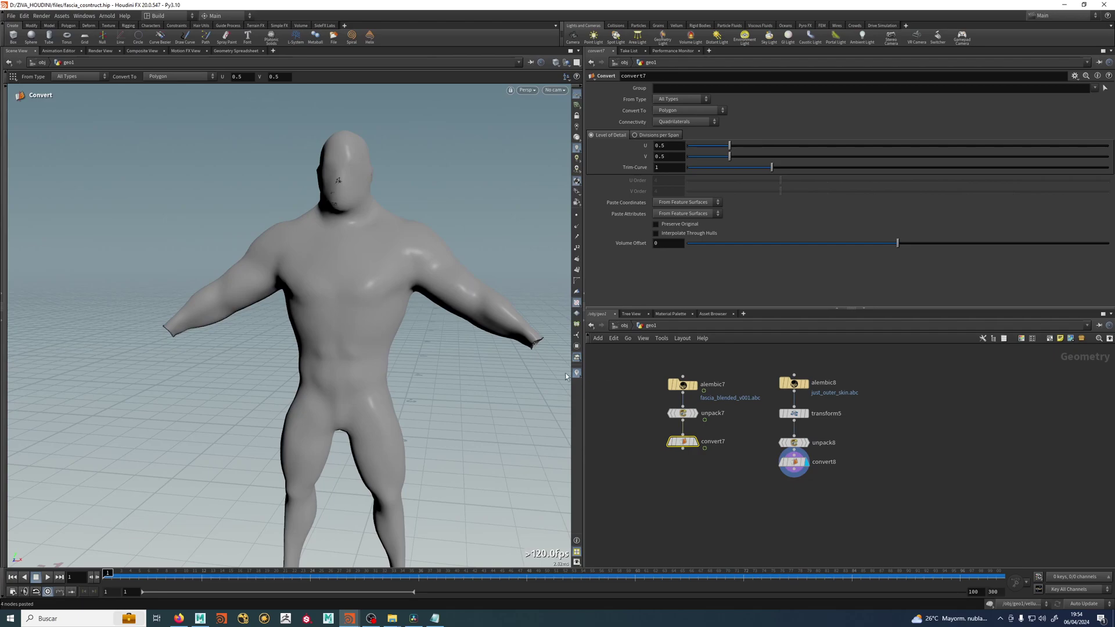
{"action": "left_click", "coordinate": [695, 443]}
{"action": "left_click", "coordinate": [794, 462]}
{"action": "left_click", "coordinate": [805, 462]}
{"action": "left_click", "coordinate": [695, 444]}
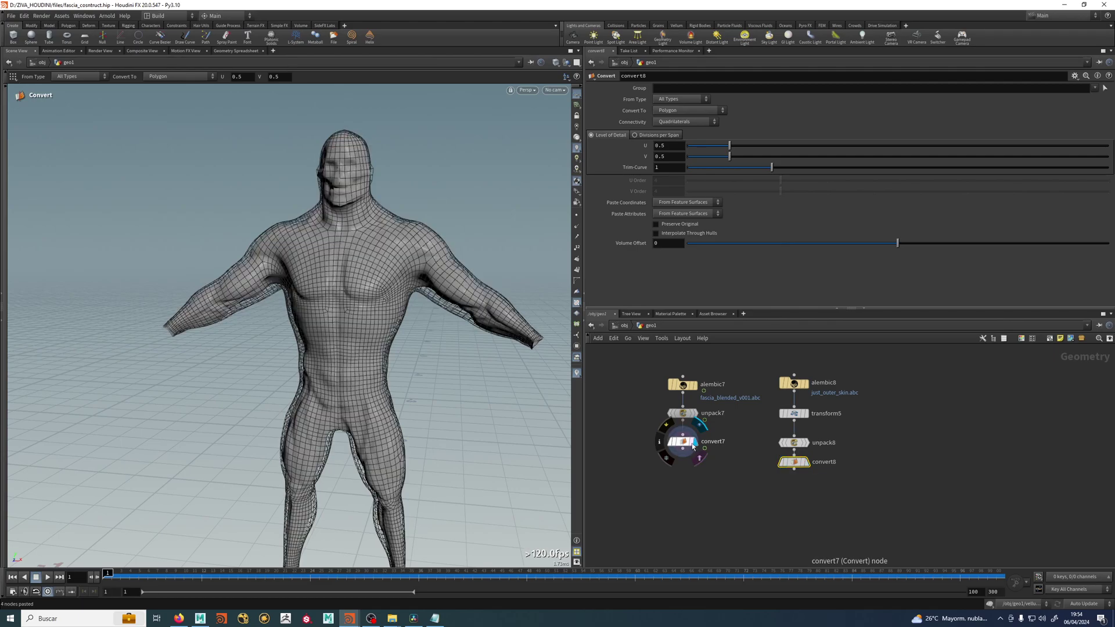
{"action": "left_click", "coordinate": [806, 462]}
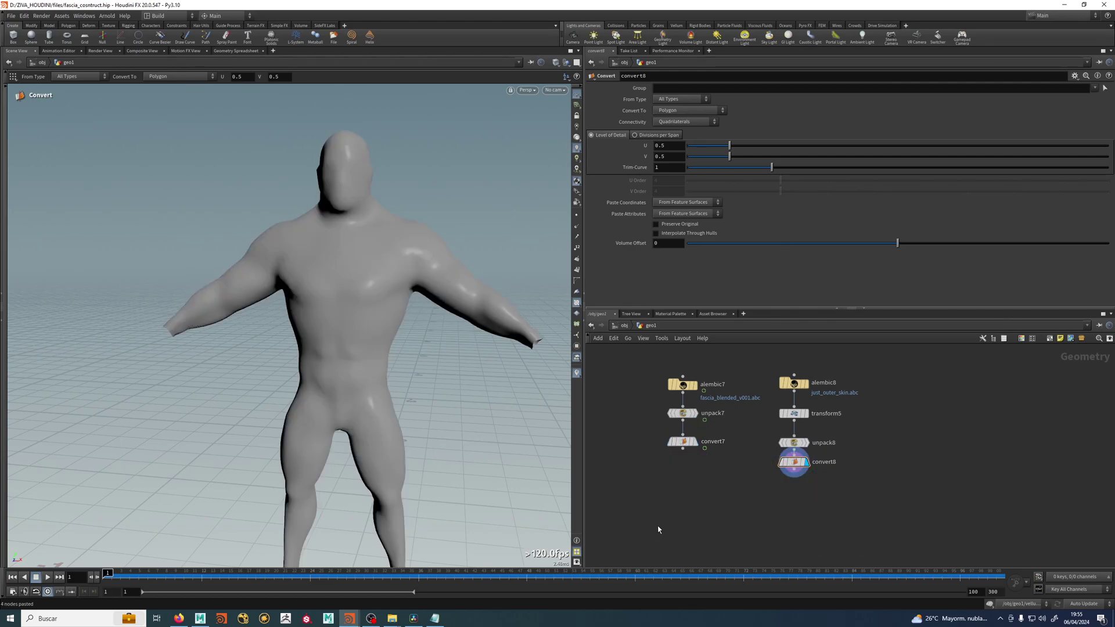
- Copy remesh2 and its tet conform and vellum tetrahedral nodes from the sphere setup and paste them below the body imports
{"action": "scroll", "coordinate": [669, 488], "scroll_direction": "down", "scroll_amount": 3}
{"action": "middle_click_drag", "start_coordinate": [670, 488], "coordinate": [821, 463]}
{"action": "middle_click_drag", "start_coordinate": [734, 478], "coordinate": [761, 490]}
{"action": "scroll", "coordinate": [747, 455], "scroll_direction": "up", "scroll_amount": 3}
{"action": "scroll", "coordinate": [761, 489], "scroll_direction": "down", "scroll_amount": 2}
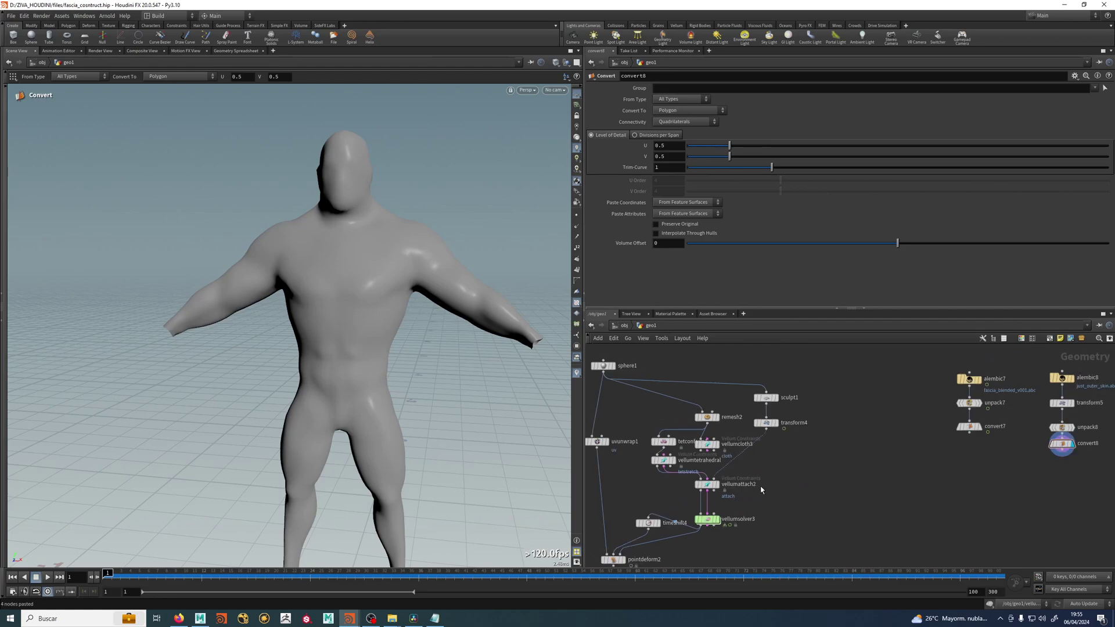
{"action": "left_click", "coordinate": [706, 417]}
{"action": "left_click_drag", "start_coordinate": [681, 466], "coordinate": [684, 468], "text": "shift"}
{"action": "key", "text": "ctrl+c"}
{"action": "middle_click_drag", "start_coordinate": [952, 488], "coordinate": [828, 491]}
{"action": "mouse_move", "coordinate": [876, 483]}
{"action": "left_mouse_down"}
{"action": "mouse_move", "coordinate": [831, 495]}
{"action": "mouse_move", "coordinate": [923, 488]}
{"action": "left_mouse_up"}
{"action": "key", "text": "ctrl+v"}
- Connect convert8 to the pasted remesh3 node and display the remeshed skin
{"action": "scroll", "coordinate": [880, 485], "scroll_direction": "up", "scroll_amount": 3}
{"action": "left_click", "coordinate": [961, 467]}
{"action": "middle_click_drag", "start_coordinate": [961, 467], "coordinate": [909, 493]}
{"action": "left_click", "coordinate": [875, 468]}
{"action": "left_click", "coordinate": [827, 504]}
{"action": "left_click", "coordinate": [850, 514]}
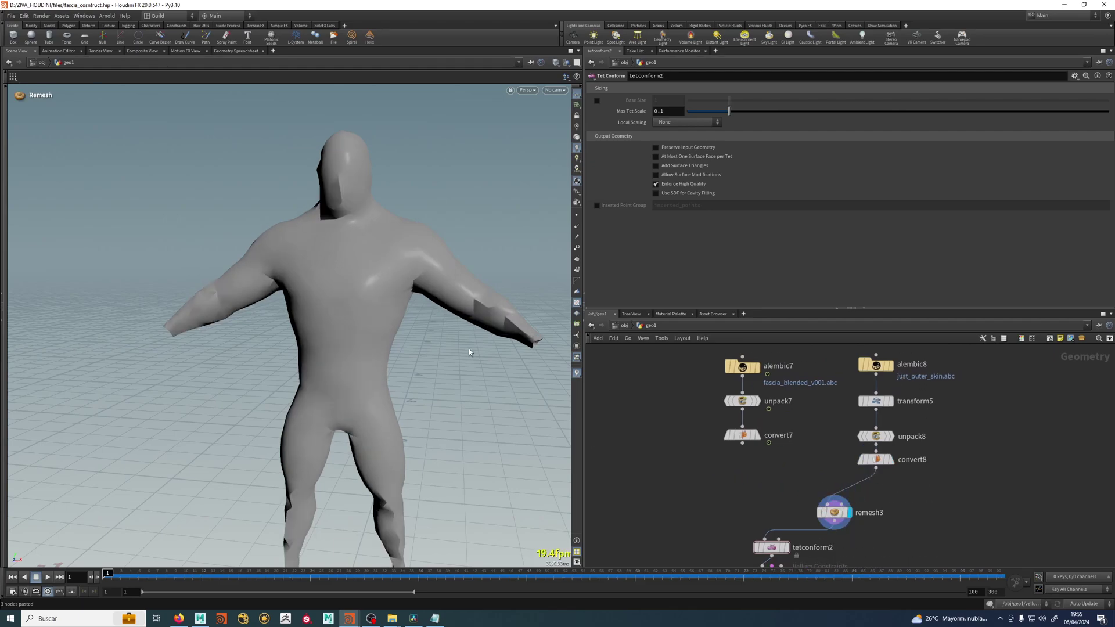
- Set remesh3's target size to 0.02, align the tet conform and vellum tetrahedral nodes beneath it, and display the tetrahedral result
{"action": "left_click", "coordinate": [836, 513]}
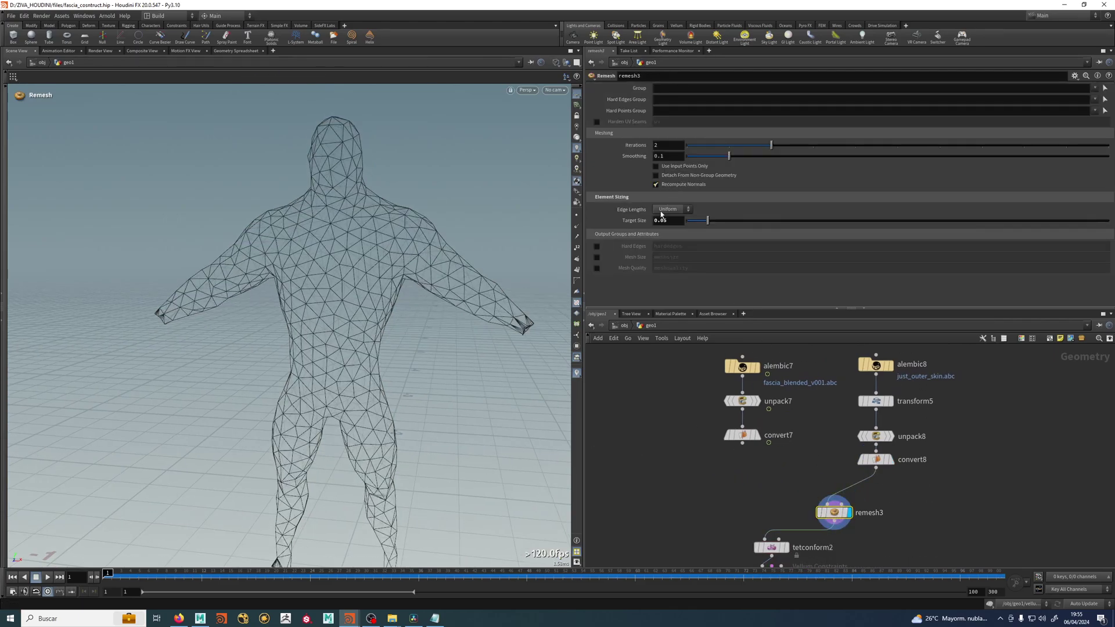
{"action": "middle_click_drag", "start_coordinate": [765, 483], "coordinate": [759, 411]}
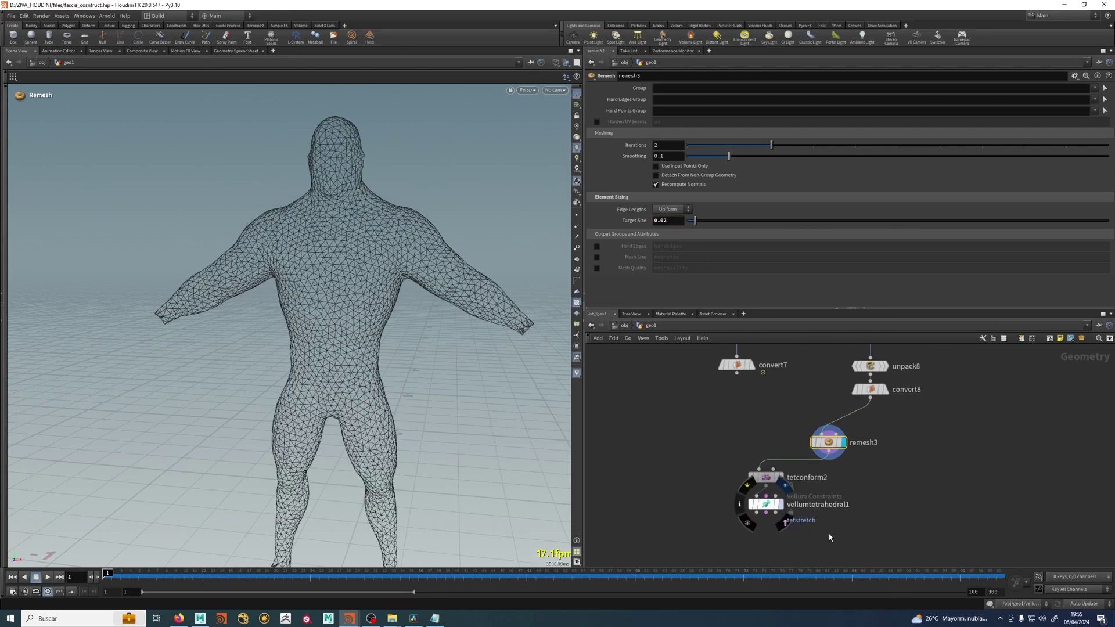
{"action": "left_click_drag", "start_coordinate": [786, 541], "coordinate": [825, 475]}
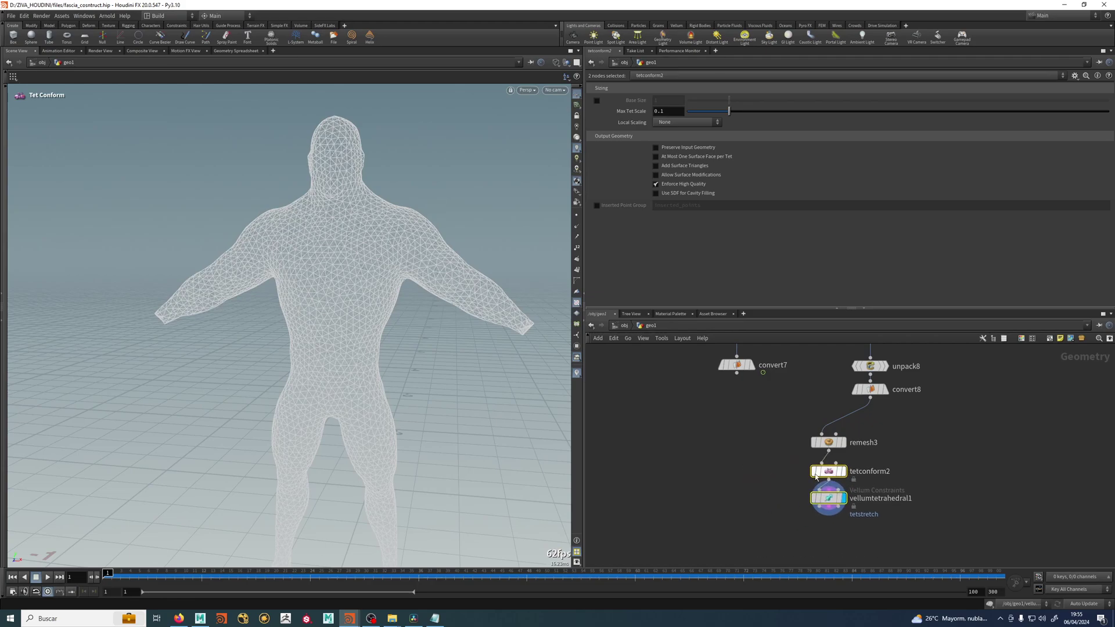
{"action": "left_click", "coordinate": [738, 492]}
- Copy vellumattach2 and vellumsolver3 from the sphere setup and paste them into the network
{"action": "middle_click_drag", "start_coordinate": [724, 512], "coordinate": [962, 498]}
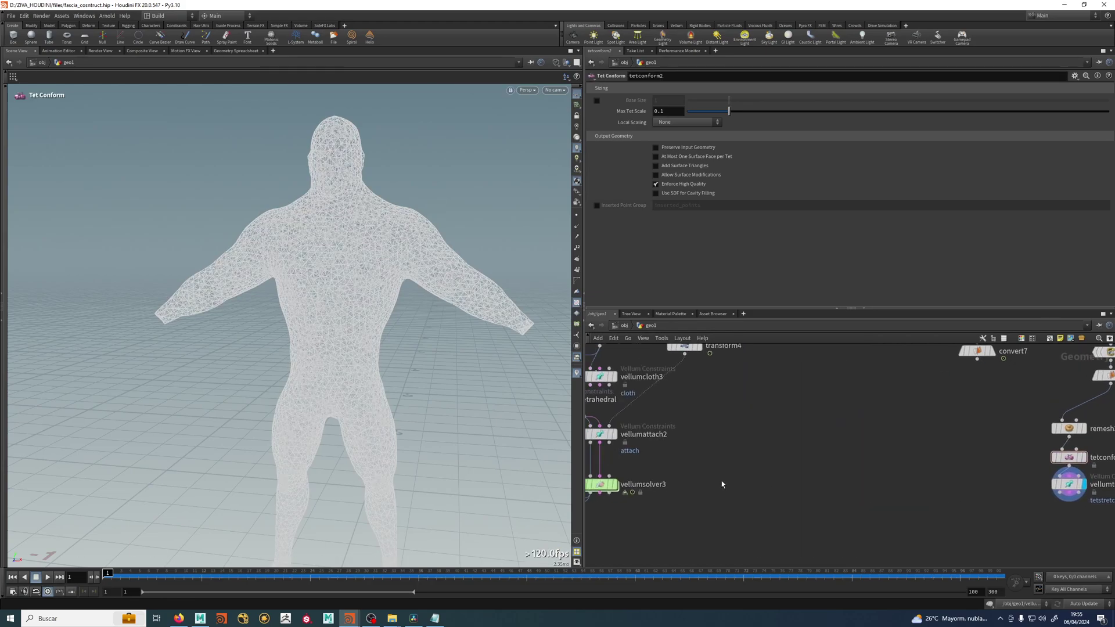
{"action": "middle_click_drag", "start_coordinate": [725, 484], "coordinate": [863, 483]}
{"action": "left_click_drag", "start_coordinate": [811, 421], "coordinate": [719, 515]}
{"action": "key", "text": "ctrl+c"}
{"action": "key", "text": "ctrl+v"}
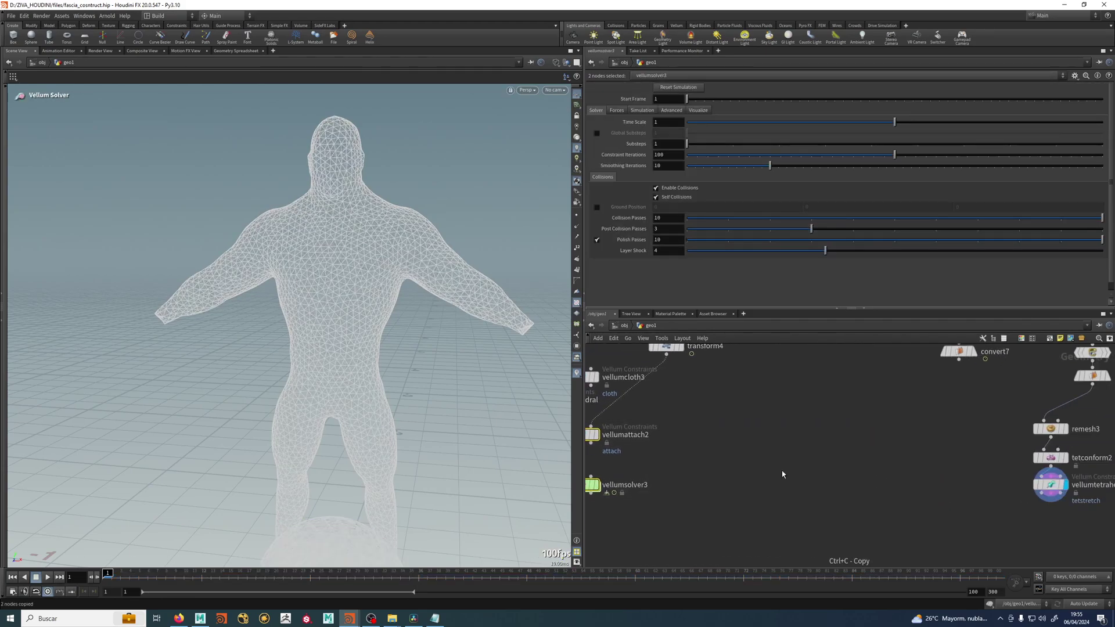
- Place the pasted attach and solver nodes below vellumtetrahedral1 and wire its geometry and constraint outputs into vellumattach3
{"action": "left_click_drag", "start_coordinate": [867, 446], "coordinate": [903, 507]}
{"action": "middle_click_drag", "start_coordinate": [903, 507], "coordinate": [879, 473]}
{"action": "left_click_drag", "start_coordinate": [878, 480], "coordinate": [935, 512]}
{"action": "key", "text": "Escape"}
{"action": "left_click_drag", "start_coordinate": [874, 473], "coordinate": [925, 503]}
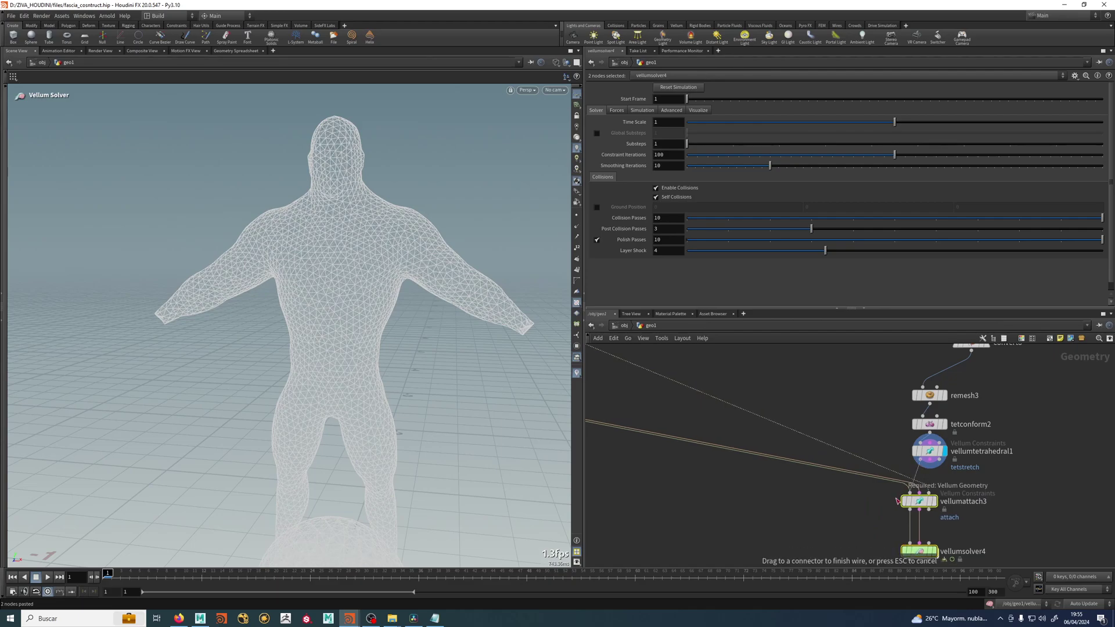
- Move the fascia import chain next to the tetrahedral nodes and connect convert7 to vellumattach3's target geometry input
{"action": "scroll", "coordinate": [958, 509], "scroll_direction": "down", "scroll_amount": 3}
{"action": "left_click_drag", "start_coordinate": [883, 374], "coordinate": [838, 435]}
{"action": "left_click_drag", "start_coordinate": [852, 388], "coordinate": [979, 477]}
{"action": "scroll", "coordinate": [950, 525], "scroll_direction": "up", "scroll_amount": 3}
{"action": "double_click", "coordinate": [921, 530]}
{"action": "left_click_drag", "start_coordinate": [974, 439], "coordinate": [847, 453]}
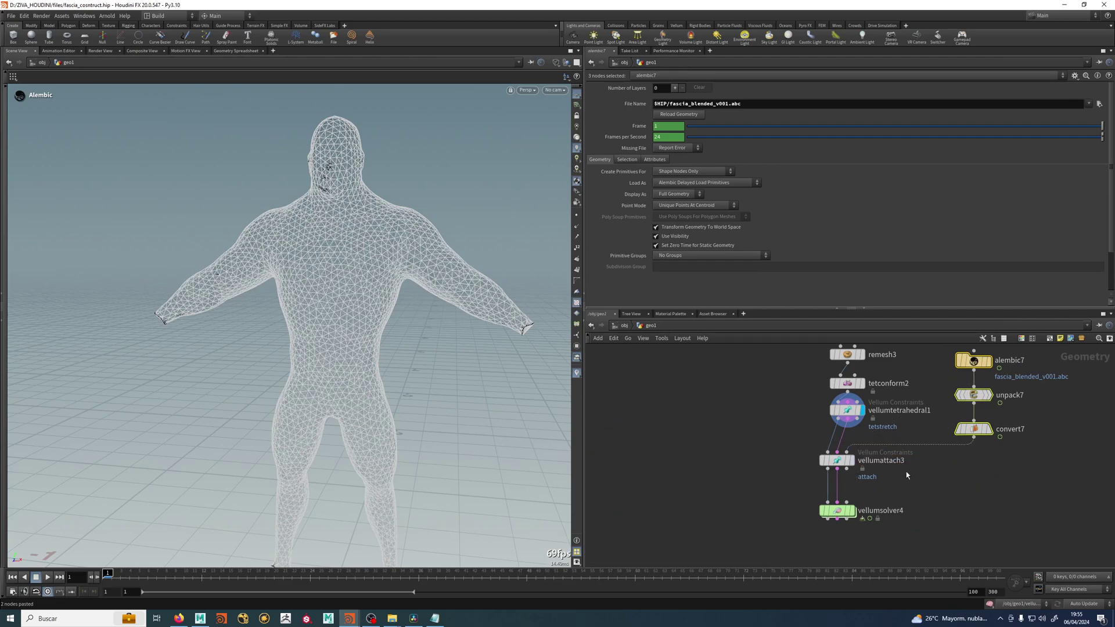
- Display the fascia mesh at convert7 and examine its shape in shaded mode
{"action": "left_click", "coordinate": [907, 473]}
{"action": "left_click", "coordinate": [989, 432]}
{"action": "left_click", "coordinate": [974, 430]}
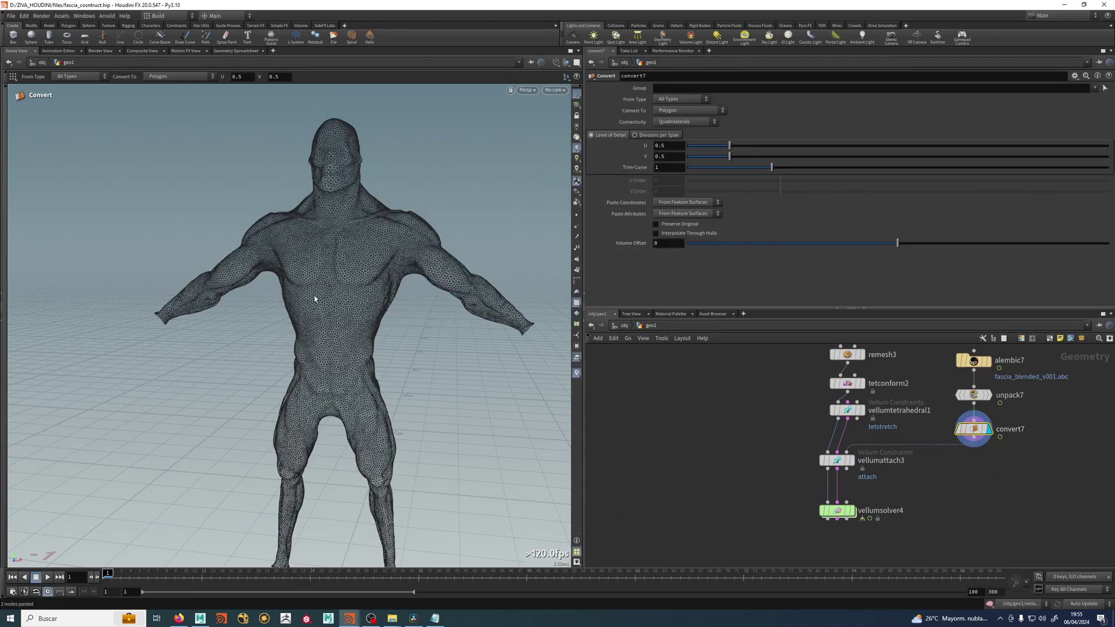
{"action": "key", "text": "w"}
{"action": "middle_click_drag", "start_coordinate": [317, 292], "coordinate": [343, 329], "text": "alt"}
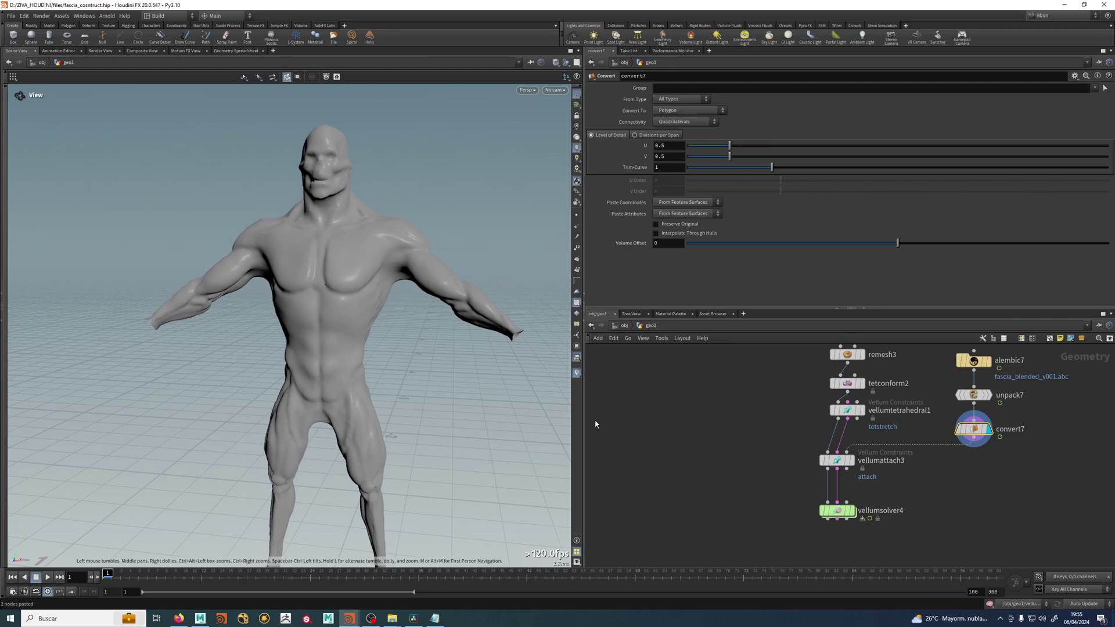
- Display vellumattach3 and examine in wireframe how the attach constraints link the skin to the fascia around the arm
{"action": "left_click", "coordinate": [852, 461]}
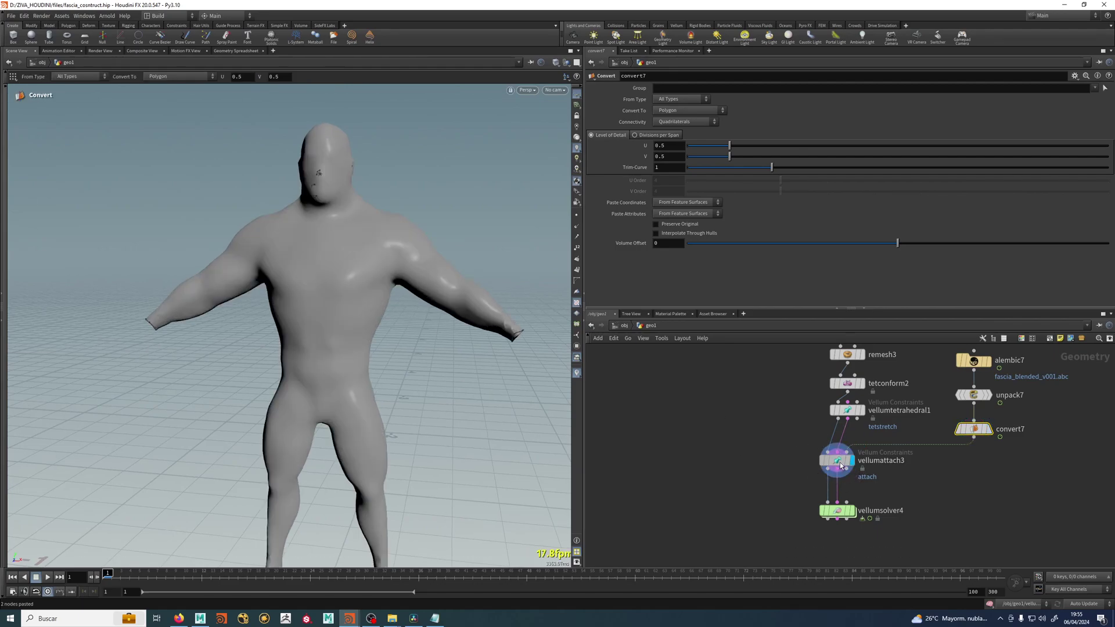
{"action": "left_click", "coordinate": [837, 461]}
{"action": "scroll", "coordinate": [406, 314], "scroll_direction": "up", "scroll_amount": 5}
{"action": "left_click_drag", "start_coordinate": [457, 299], "coordinate": [192, 284]}
{"action": "scroll", "coordinate": [192, 284], "scroll_direction": "up", "scroll_amount": 10}
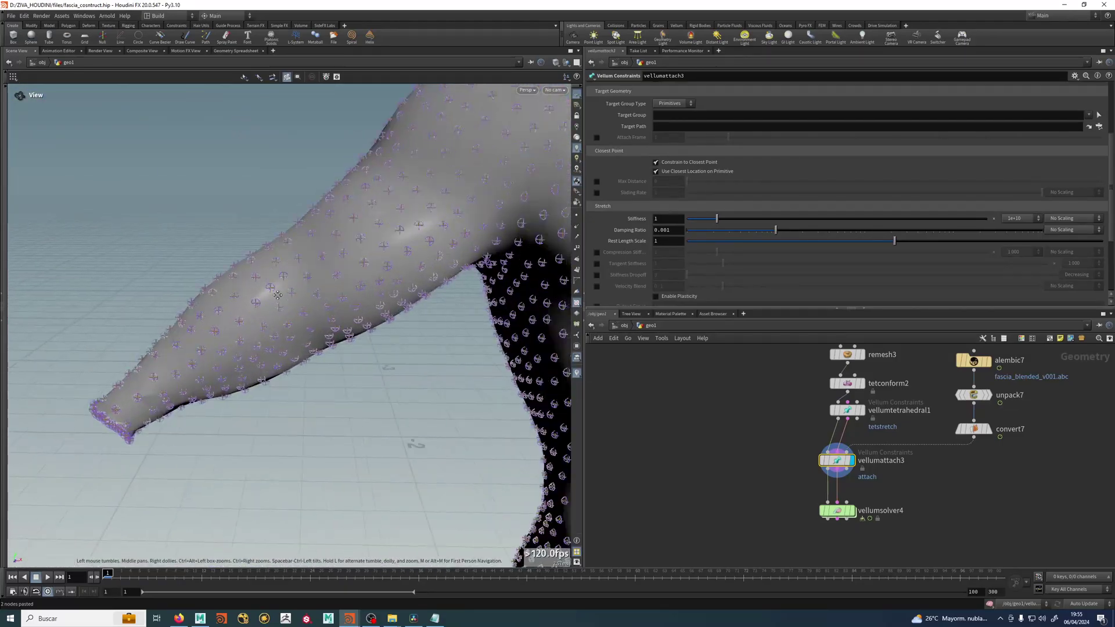
{"action": "right_click_drag", "start_coordinate": [460, 338], "coordinate": [485, 349], "text": "alt"}
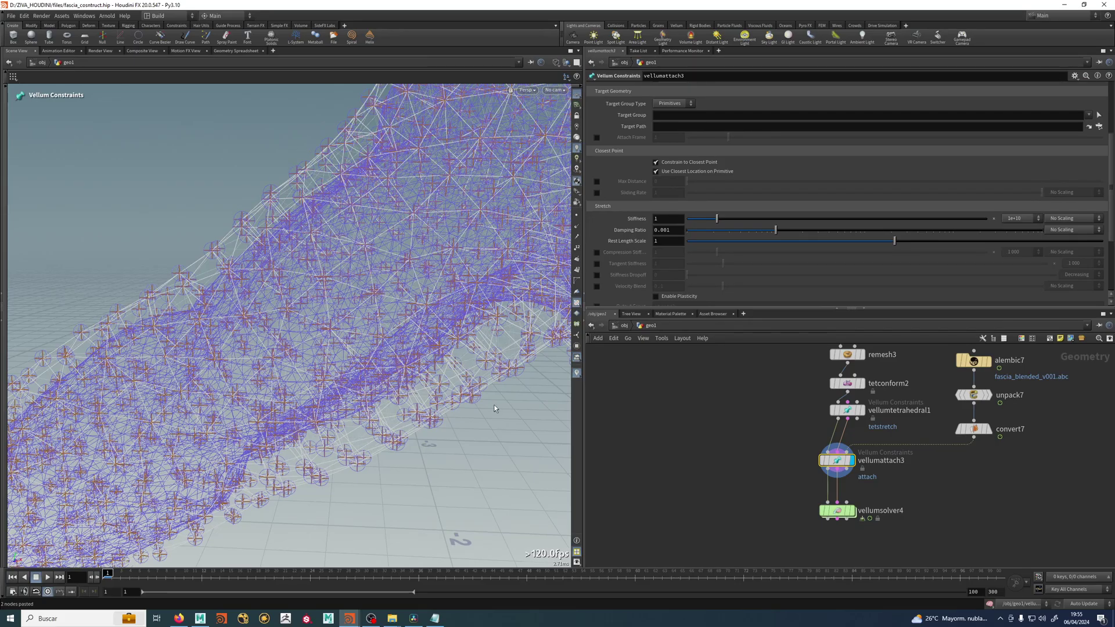
{"action": "left_click_drag", "start_coordinate": [427, 375], "coordinate": [263, 225]}
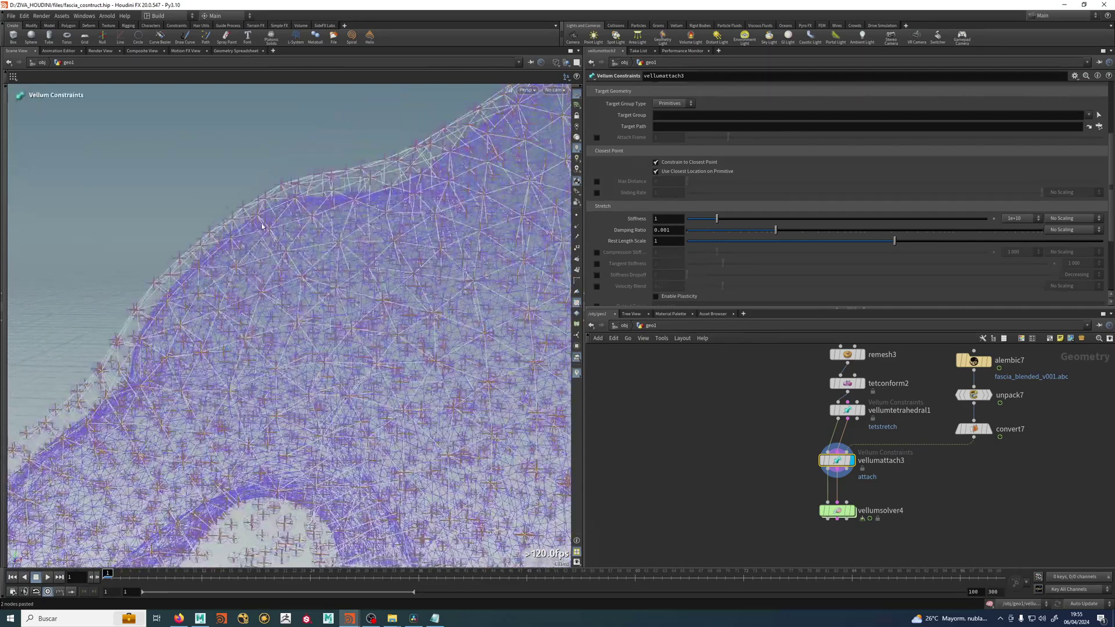
{"action": "right_click_drag", "start_coordinate": [250, 219], "coordinate": [180, 219], "text": "alt"}
{"action": "left_click_drag", "start_coordinate": [180, 219], "coordinate": [366, 291], "text": "alt"}
- Return to shaded display and examine the attach constraints across the whole torso
{"action": "middle_click_drag", "start_coordinate": [705, 482], "coordinate": [708, 452]}
{"action": "key", "text": "shift+w"}
{"action": "middle_click_drag", "start_coordinate": [318, 293], "coordinate": [354, 301], "text": "alt"}
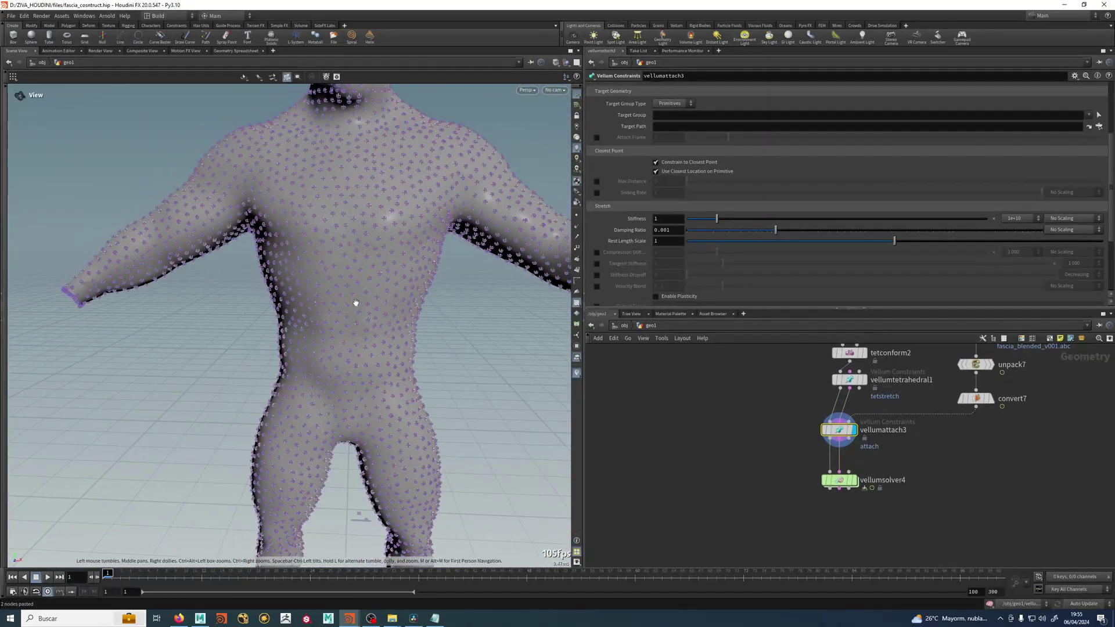
{"action": "right_click_drag", "start_coordinate": [353, 301], "coordinate": [310, 246], "text": "alt"}
{"action": "scroll", "coordinate": [813, 511], "scroll_direction": "up", "scroll_amount": 2}
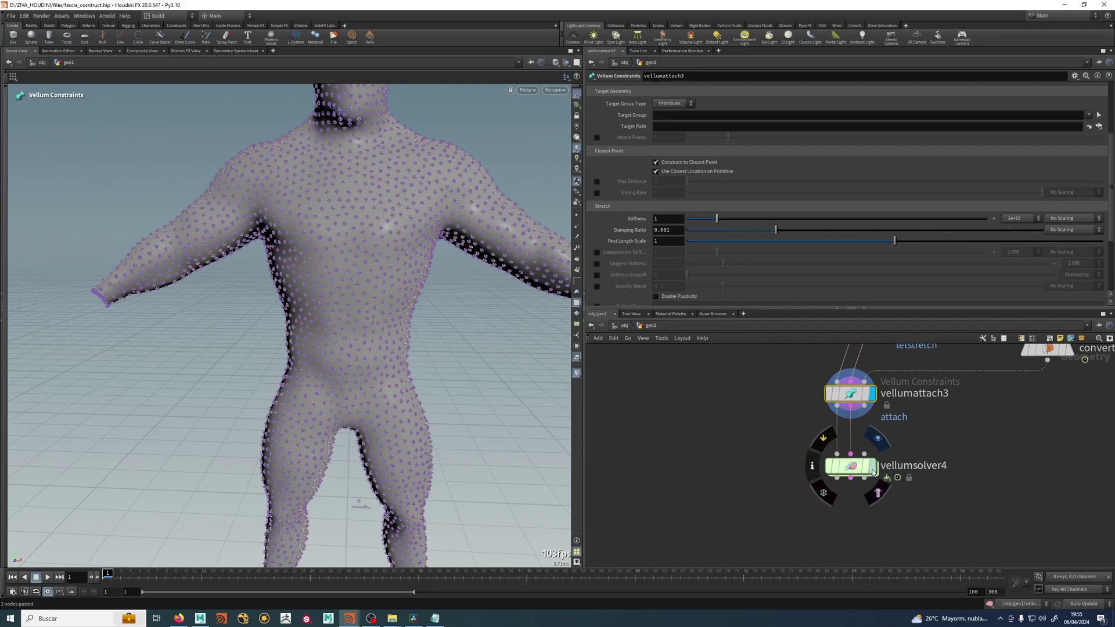
- Display vellumsolver4, play the skin simulation to examine the full body, and return to the first frame
{"action": "left_click", "coordinate": [875, 443]}
{"action": "left_click", "coordinate": [849, 466]}
{"action": "middle_click_drag", "start_coordinate": [411, 346], "coordinate": [321, 347], "text": "alt"}
{"action": "right_click_drag", "start_coordinate": [321, 347], "coordinate": [200, 316], "text": "alt"}
{"action": "middle_click_drag", "start_coordinate": [317, 325], "coordinate": [351, 326], "text": "alt"}
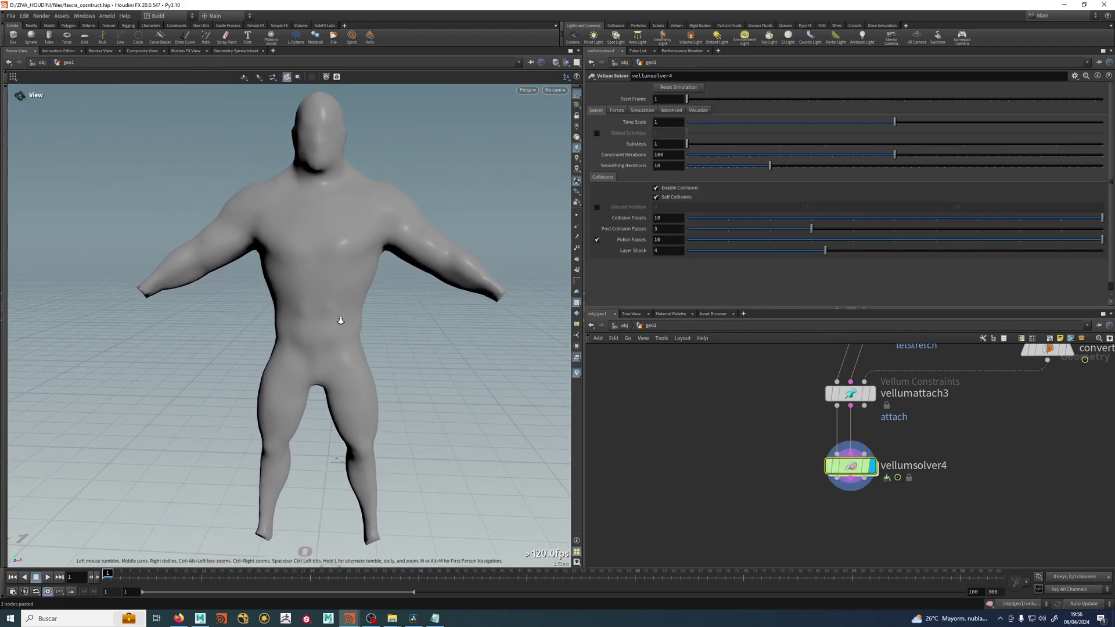
{"action": "right_click_drag", "start_coordinate": [351, 325], "coordinate": [296, 311], "text": "alt"}
{"action": "middle_click_drag", "start_coordinate": [743, 482], "coordinate": [755, 479]}
{"action": "scroll", "coordinate": [725, 501], "scroll_direction": "down", "scroll_amount": 3}
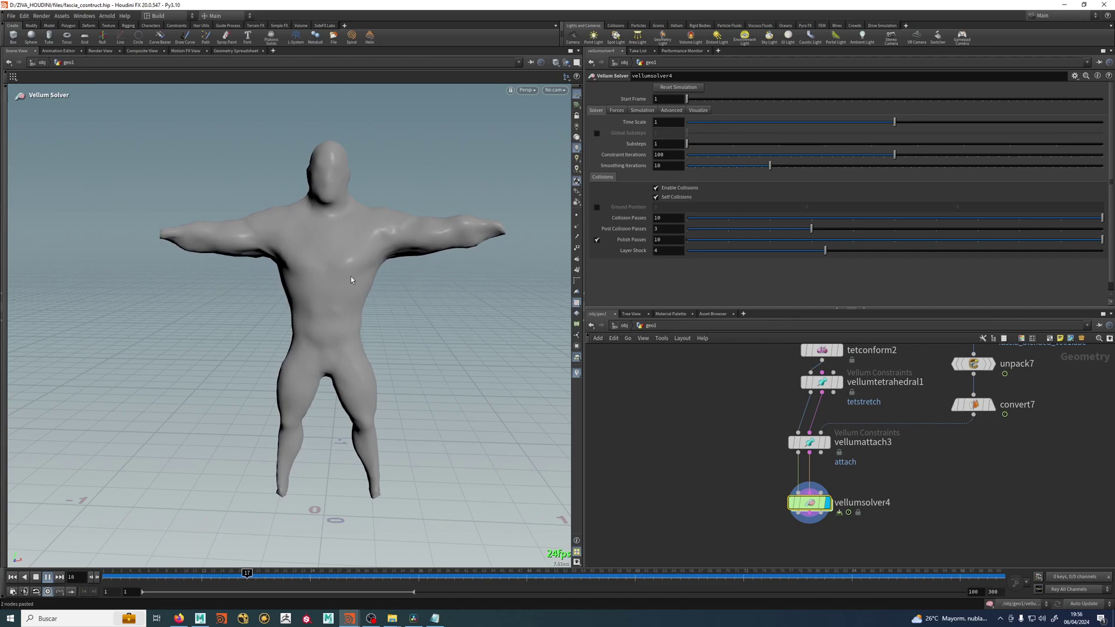
{"action": "left_click", "coordinate": [45, 577]}
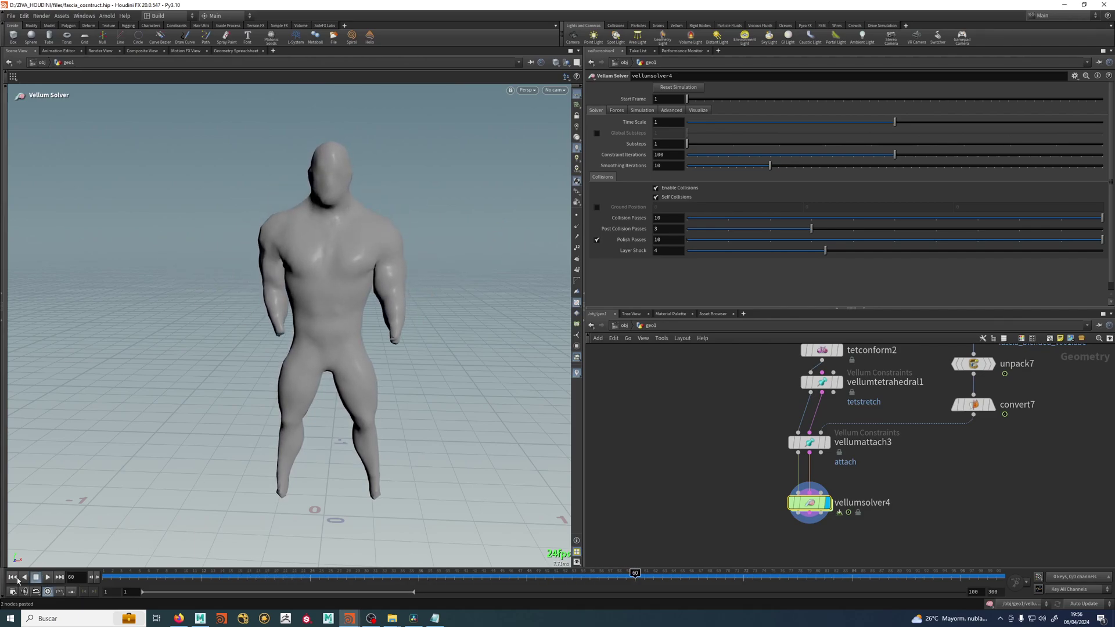
{"action": "left_click", "coordinate": [12, 576]}
- Lay out the skin simulation nodes and move the outer-skin import chain from alembic8 to convert8 apart from the remesh3 branch
{"action": "scroll", "coordinate": [712, 498], "scroll_direction": "down", "scroll_amount": 4}
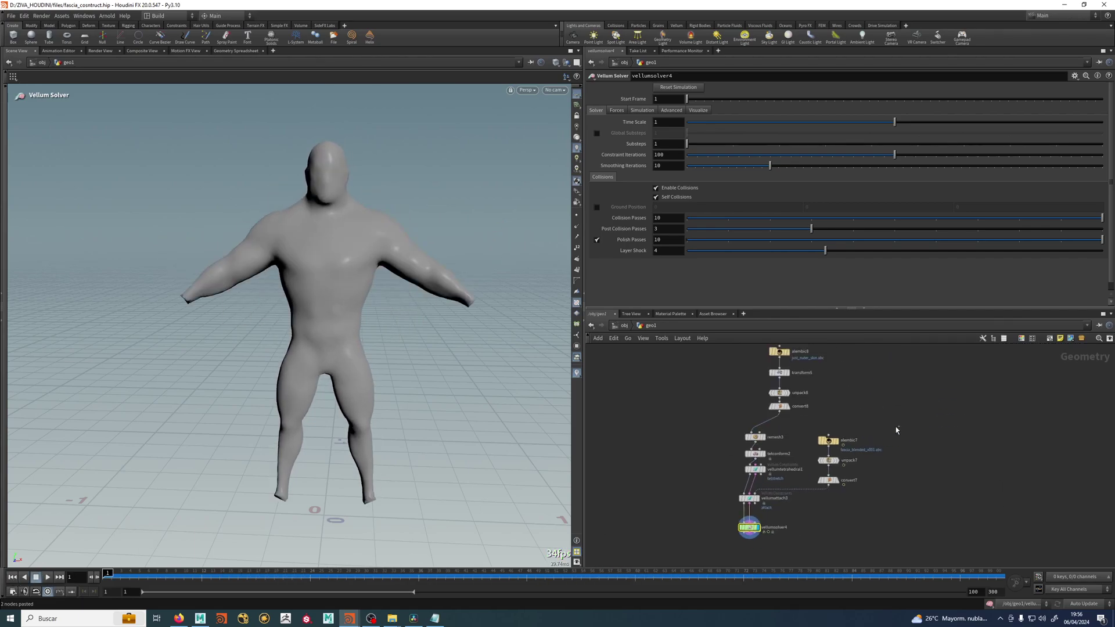
{"action": "left_click_drag", "start_coordinate": [900, 430], "coordinate": [688, 562]}
{"action": "key", "text": "l"}
{"action": "left_click", "coordinate": [732, 434]}
{"action": "middle_click_drag", "start_coordinate": [807, 418], "coordinate": [818, 444]}
{"action": "scroll", "coordinate": [830, 379], "scroll_direction": "up", "scroll_amount": 2}
{"action": "left_click_drag", "start_coordinate": [837, 358], "coordinate": [699, 447]}
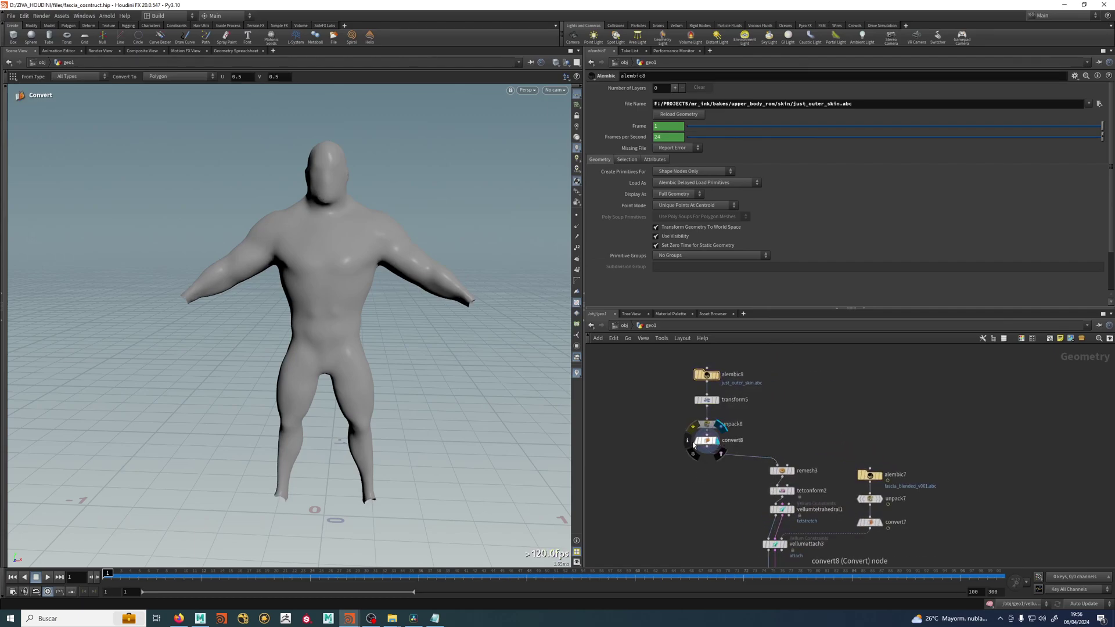
- Inspect the node information of convert8 for the original outer skin mesh and close it
{"action": "left_click", "coordinate": [690, 442]}
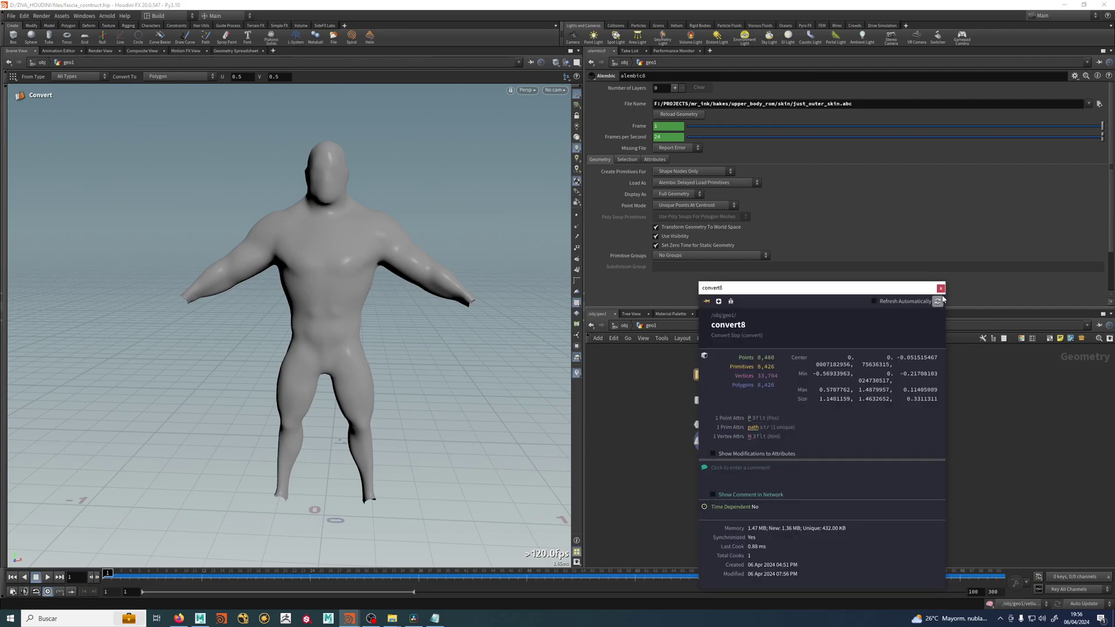
{"action": "left_click", "coordinate": [940, 288]}
{"action": "scroll", "coordinate": [683, 468], "scroll_direction": "up", "scroll_amount": 3}
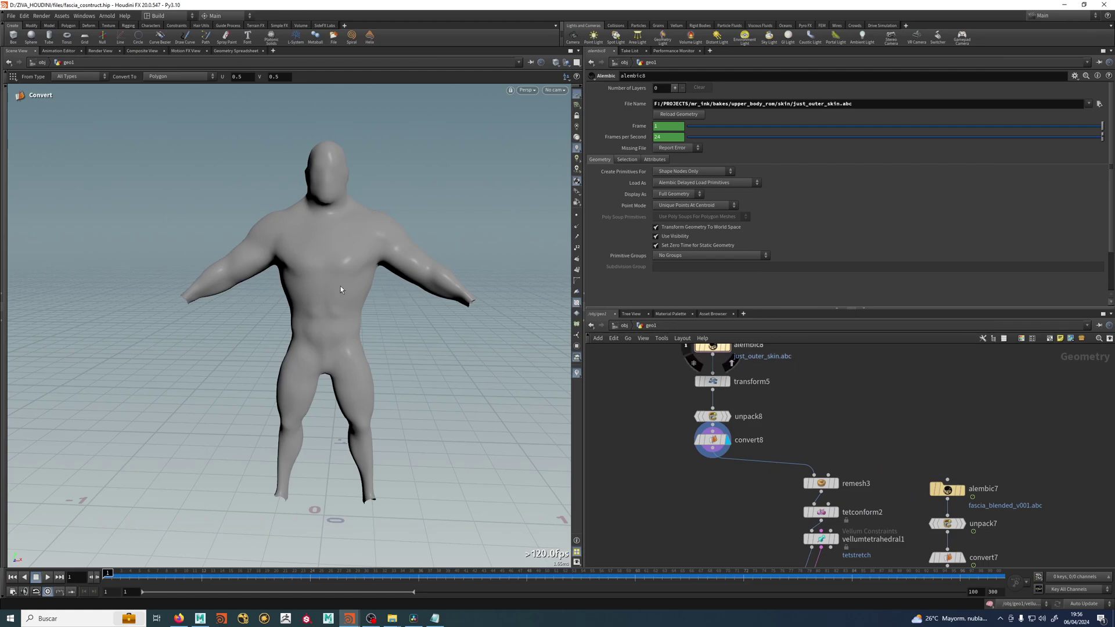
{"action": "middle_click_drag", "start_coordinate": [734, 518], "coordinate": [734, 464]}
{"action": "scroll", "coordinate": [721, 488], "scroll_direction": "down", "scroll_amount": 2}
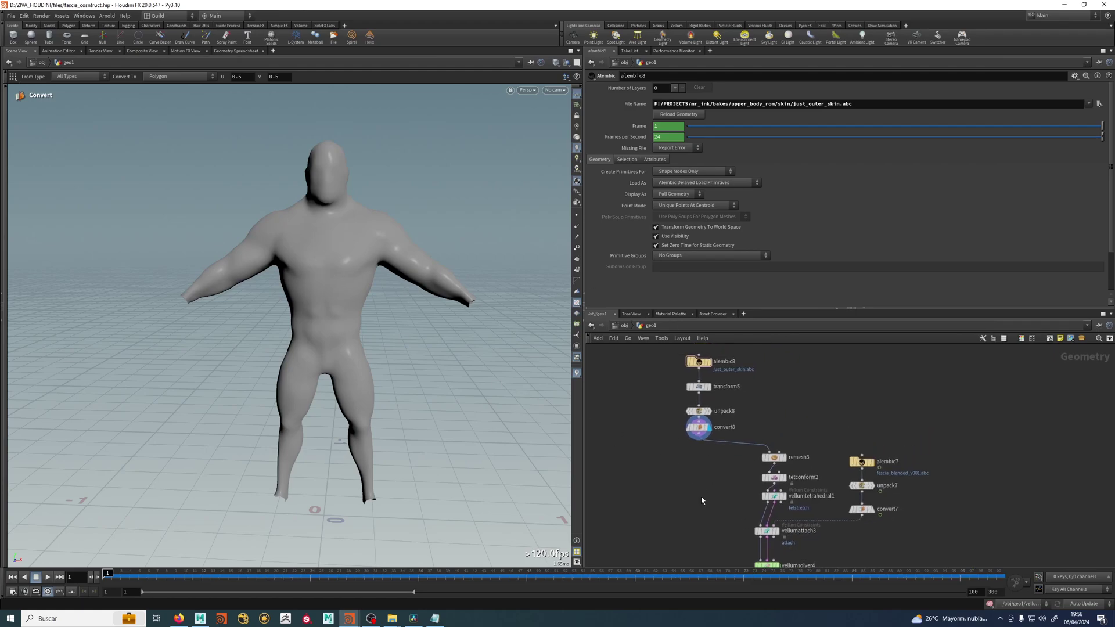
{"action": "key", "text": "Tab"}
{"action": "type", "text": "point"}
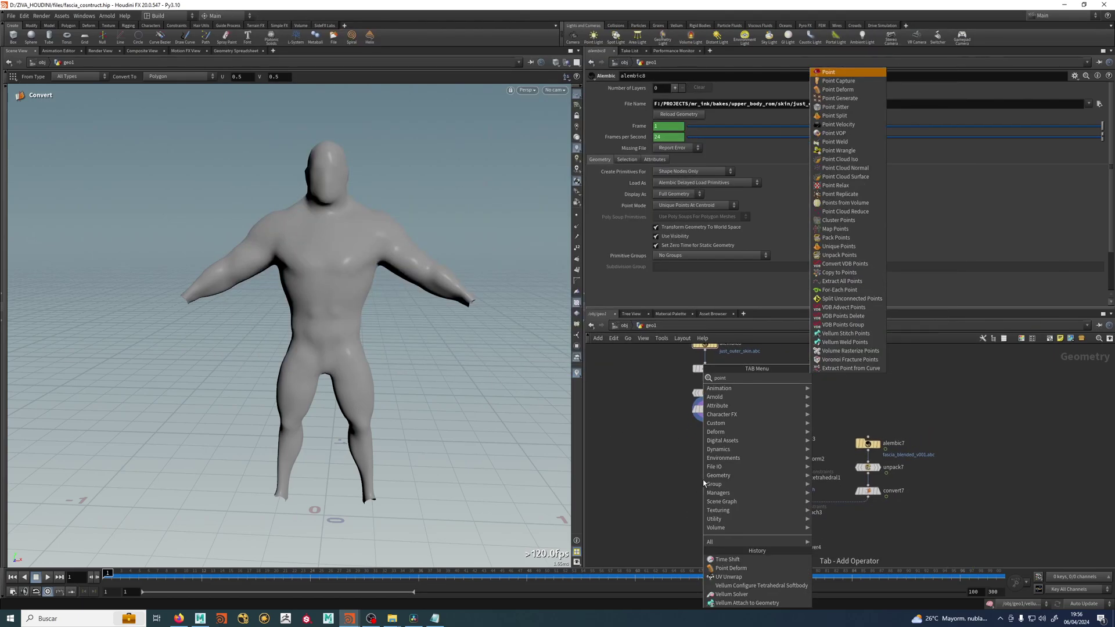
{"action": "key", "text": "Return"}
{"action": "left_click", "coordinate": [703, 480]}
{"action": "left_click_drag", "start_coordinate": [703, 480], "coordinate": [674, 555]}
- Copy the existing Time Shift node from the other part of the network and paste it beside the Vellum nodes
{"action": "middle_click_drag", "start_coordinate": [682, 520], "coordinate": [848, 400]}
{"action": "middle_click_drag", "start_coordinate": [650, 440], "coordinate": [807, 453]}
{"action": "scroll", "coordinate": [807, 454], "scroll_direction": "down", "scroll_amount": 1}
{"action": "left_click", "coordinate": [709, 393]}
{"action": "key", "text": "ctrl+c"}
{"action": "middle_click_drag", "start_coordinate": [883, 473], "coordinate": [742, 493]}
{"action": "scroll", "coordinate": [871, 441], "scroll_direction": "up", "scroll_amount": 1}
{"action": "key", "text": "ctrl+v"}
{"action": "middle_click_drag", "start_coordinate": [845, 386], "coordinate": [823, 428]}
{"action": "left_click", "coordinate": [824, 428]}
- Delete the mistakenly added Point node
{"action": "left_click_drag", "start_coordinate": [823, 380], "coordinate": [742, 535]}
{"action": "scroll", "coordinate": [836, 513], "scroll_direction": "up", "scroll_amount": 2}
{"action": "key", "text": "Delete"}
- Add a Point Deform node below the chain and connect convert8's output to its first input
{"action": "scroll", "coordinate": [793, 538], "scroll_direction": "down", "scroll_amount": 2}
{"action": "middle_click_drag", "start_coordinate": [793, 537], "coordinate": [818, 531]}
{"action": "key", "text": "Tab"}
{"action": "left_click", "coordinate": [849, 577]}
{"action": "left_click_drag", "start_coordinate": [823, 400], "coordinate": [814, 521]}
{"action": "scroll", "coordinate": [832, 522], "scroll_direction": "up", "scroll_amount": 2}
{"action": "left_click", "coordinate": [833, 515]}
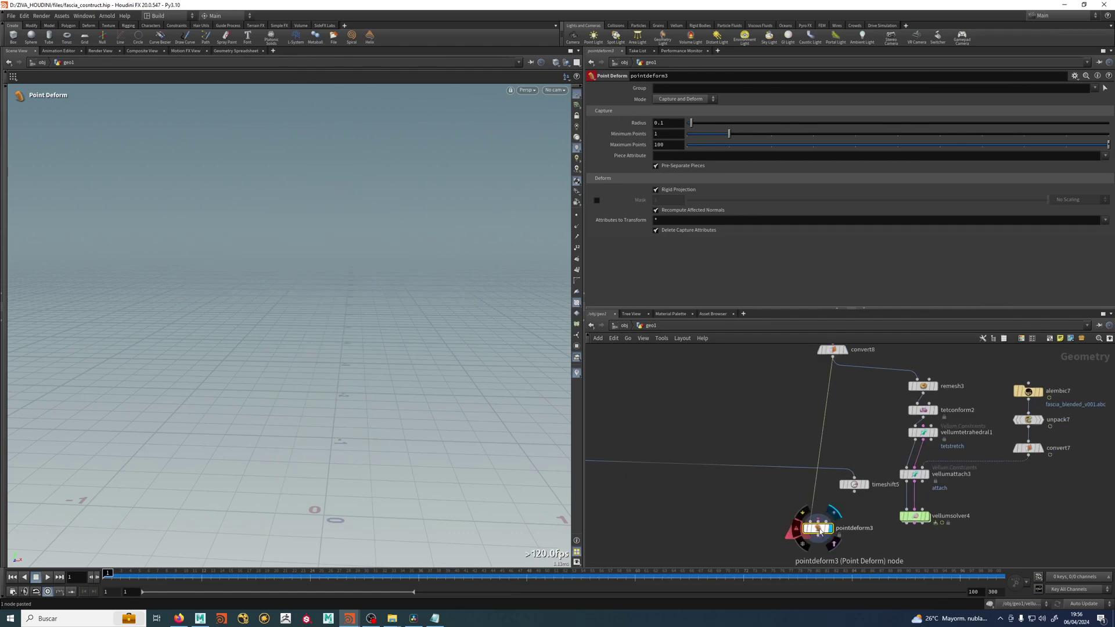
{"action": "left_click", "coordinate": [845, 350]}
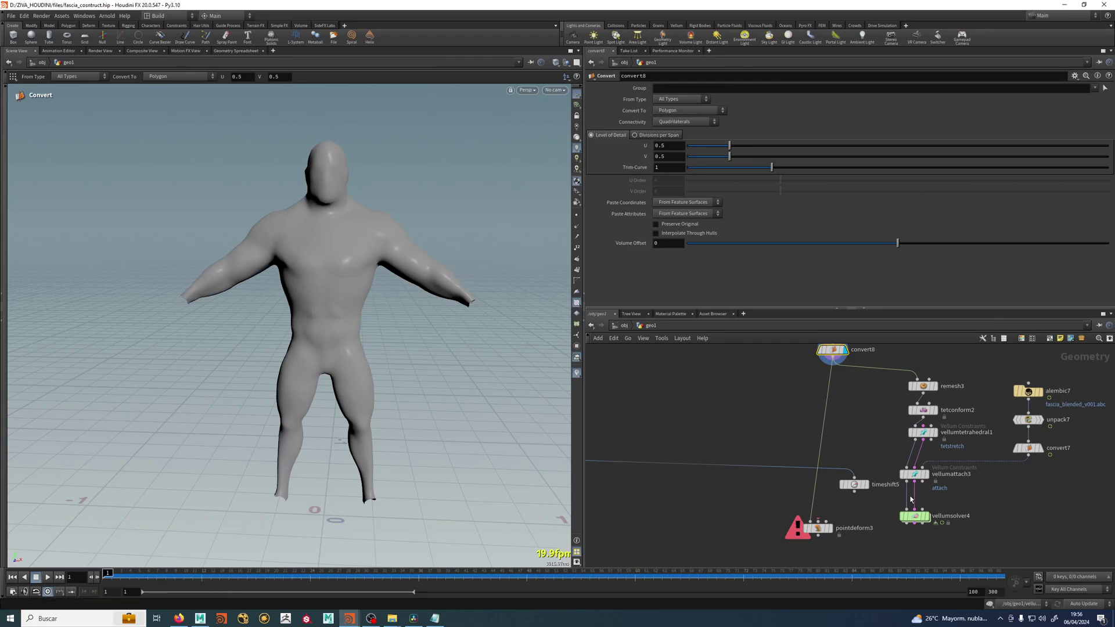
- Wire vellumsolver4 through timeshift5 into pointdeform3's second input and directly into its third, and display pointdeform3
{"action": "scroll", "coordinate": [911, 500], "scroll_direction": "up", "scroll_amount": 2}
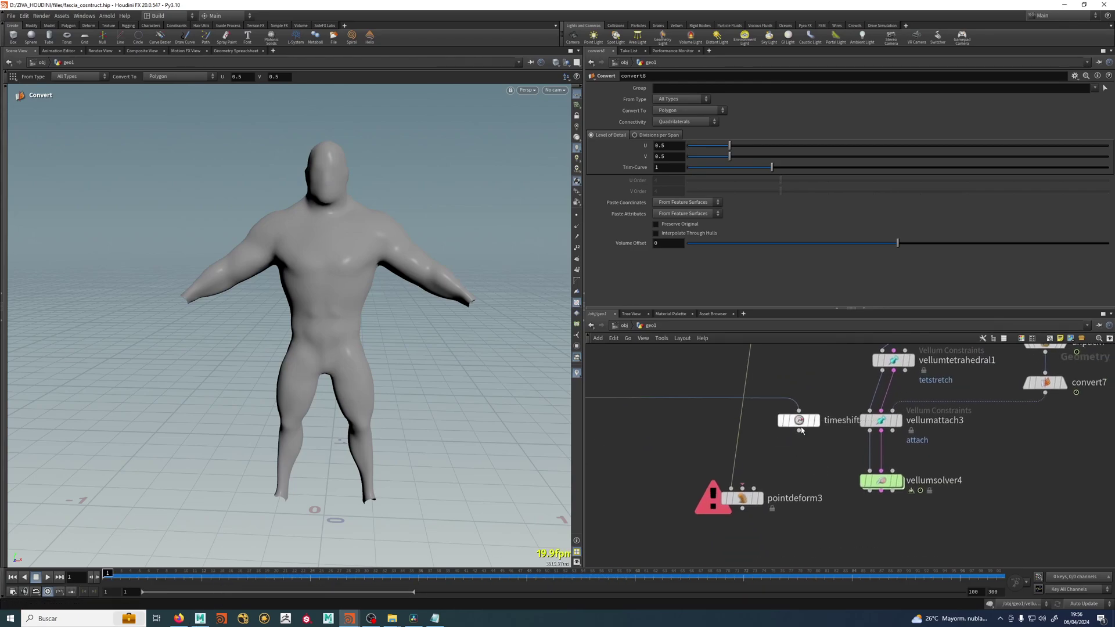
{"action": "left_click_drag", "start_coordinate": [801, 430], "coordinate": [808, 464]}
{"action": "left_click_drag", "start_coordinate": [870, 492], "coordinate": [742, 487]}
{"action": "left_click_drag", "start_coordinate": [754, 489], "coordinate": [821, 517]}
{"action": "left_click", "coordinate": [881, 491]}
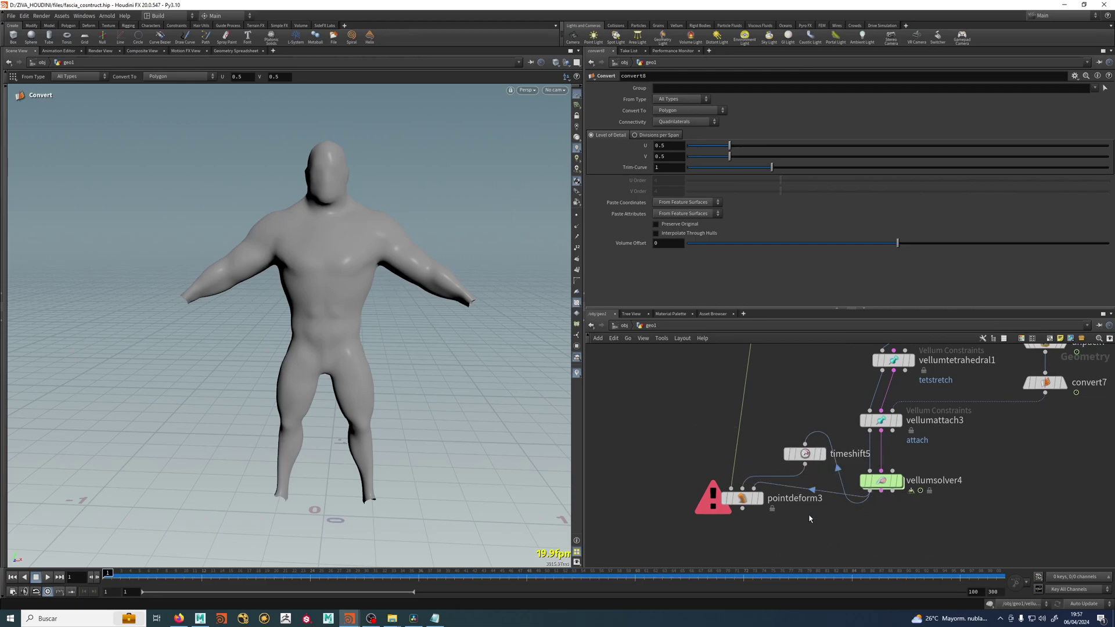
{"action": "left_click_drag", "start_coordinate": [750, 495], "coordinate": [778, 549]}
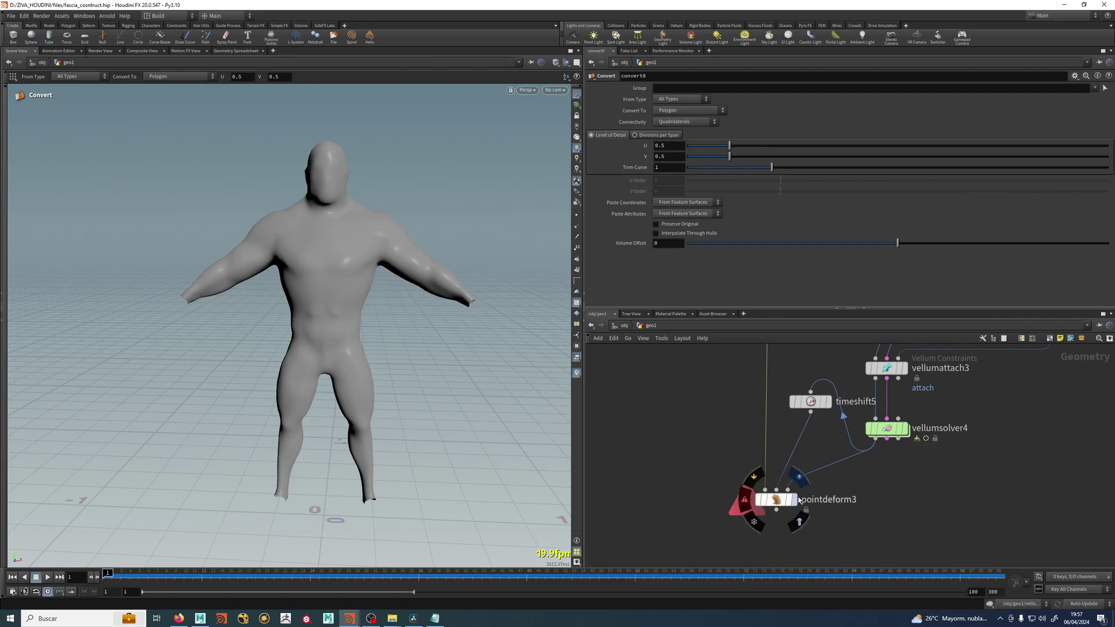
{"action": "left_click", "coordinate": [788, 504]}
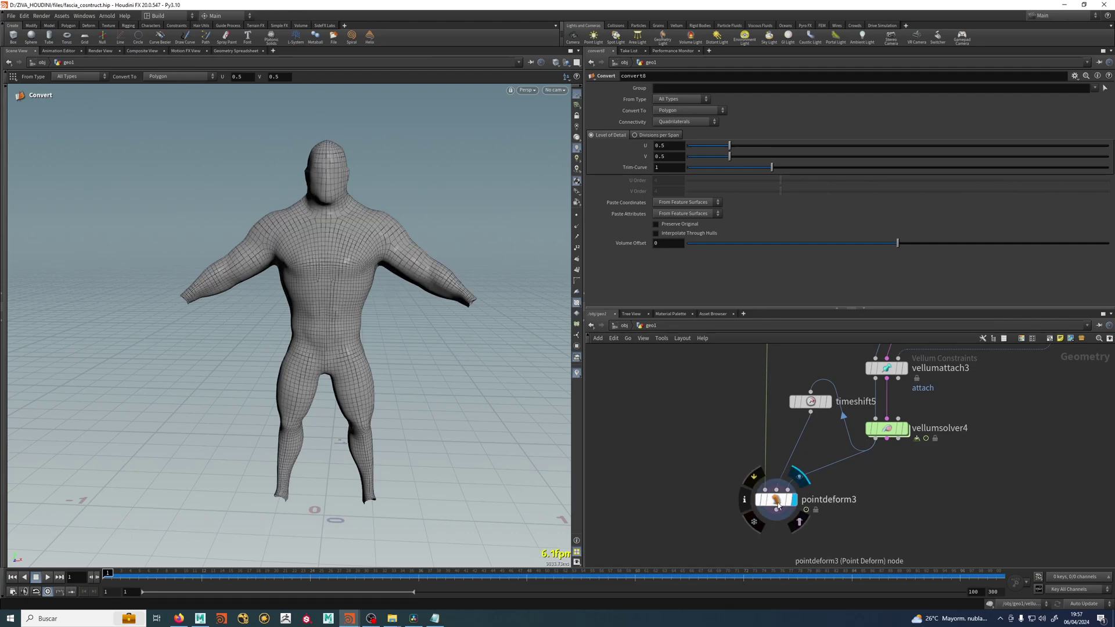
- Play the simulation on the point-deformed skin and examine the body from the front, side and back
{"action": "left_click", "coordinate": [47, 577]}
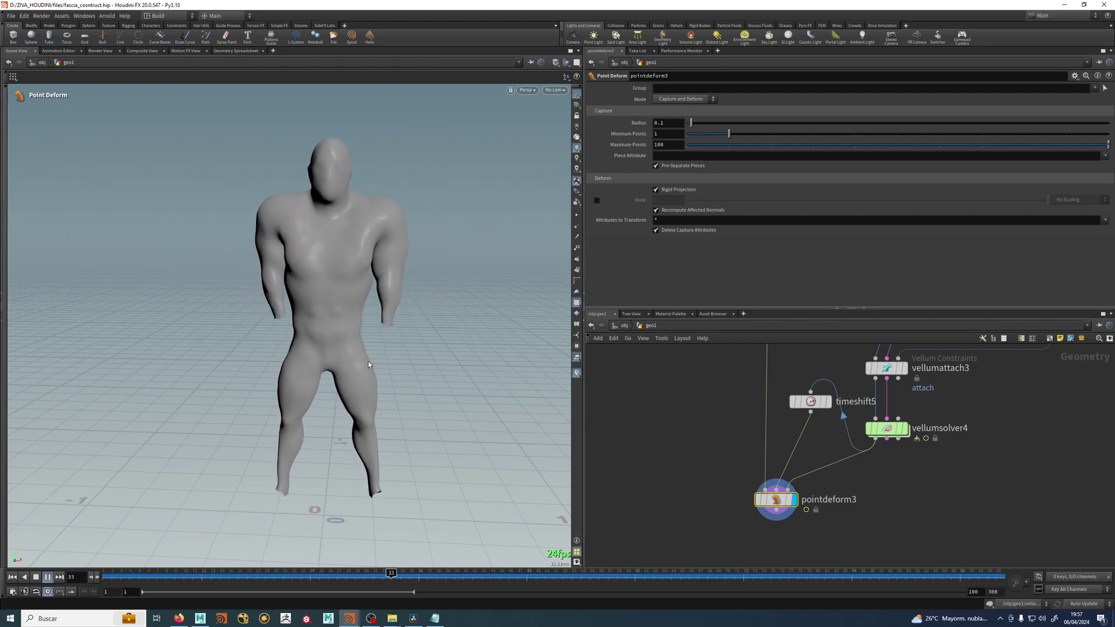
{"action": "scroll", "coordinate": [369, 362], "scroll_direction": "up", "scroll_amount": 5}
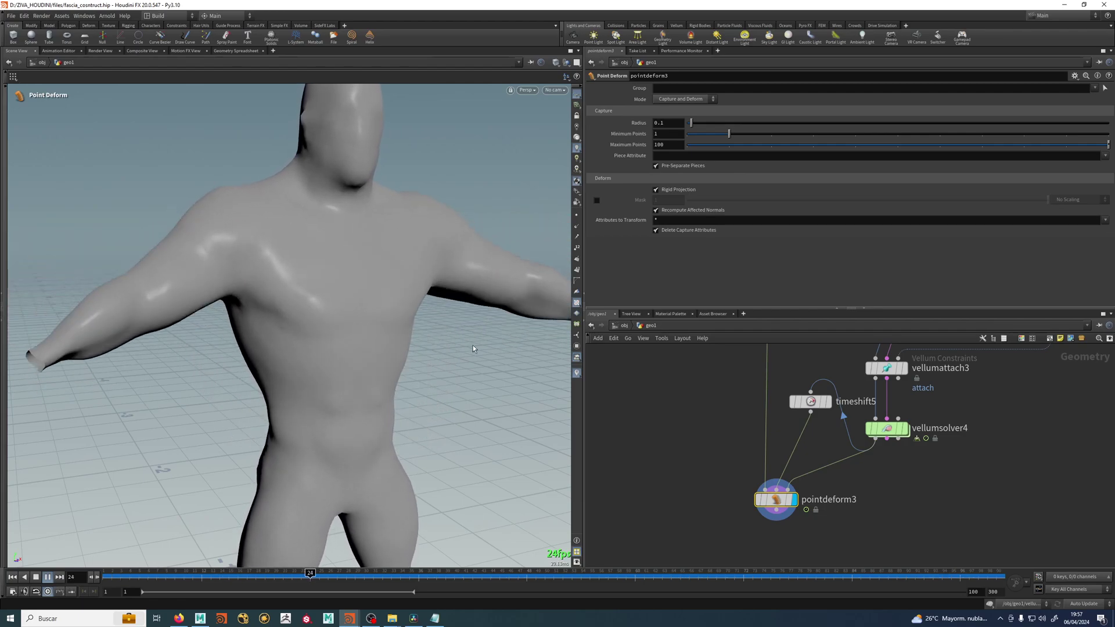
{"action": "right_click_drag", "start_coordinate": [331, 316], "coordinate": [394, 322], "text": "alt"}
{"action": "left_click_drag", "start_coordinate": [394, 322], "coordinate": [303, 304], "text": "alt"}
{"action": "key", "text": "Return"}
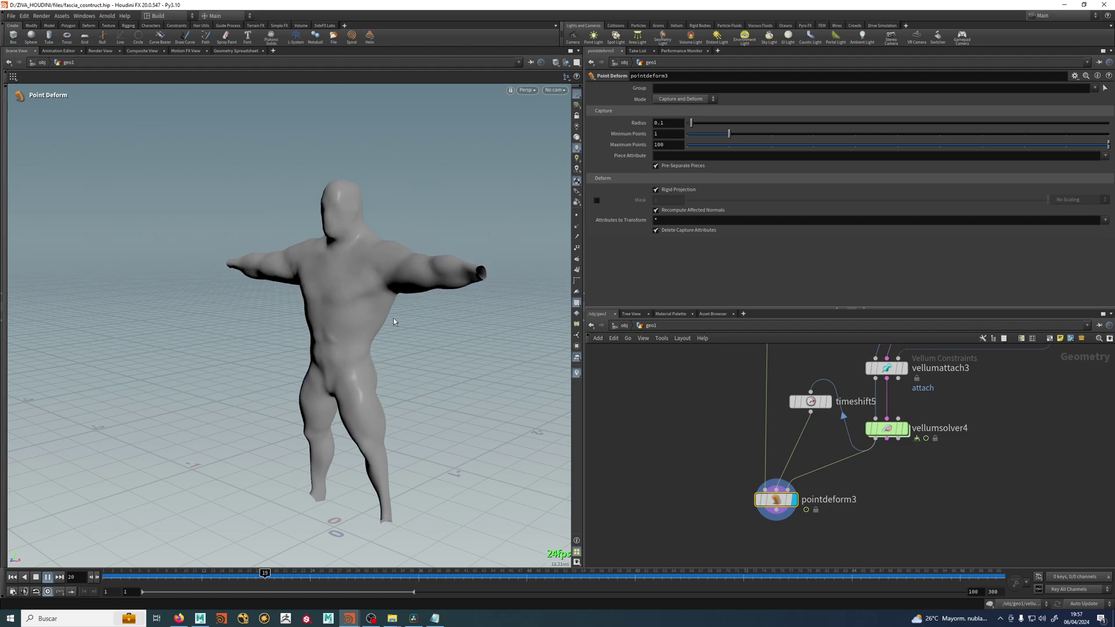
{"action": "key", "text": "Escape"}
{"action": "left_click_drag", "start_coordinate": [410, 311], "coordinate": [224, 309]}
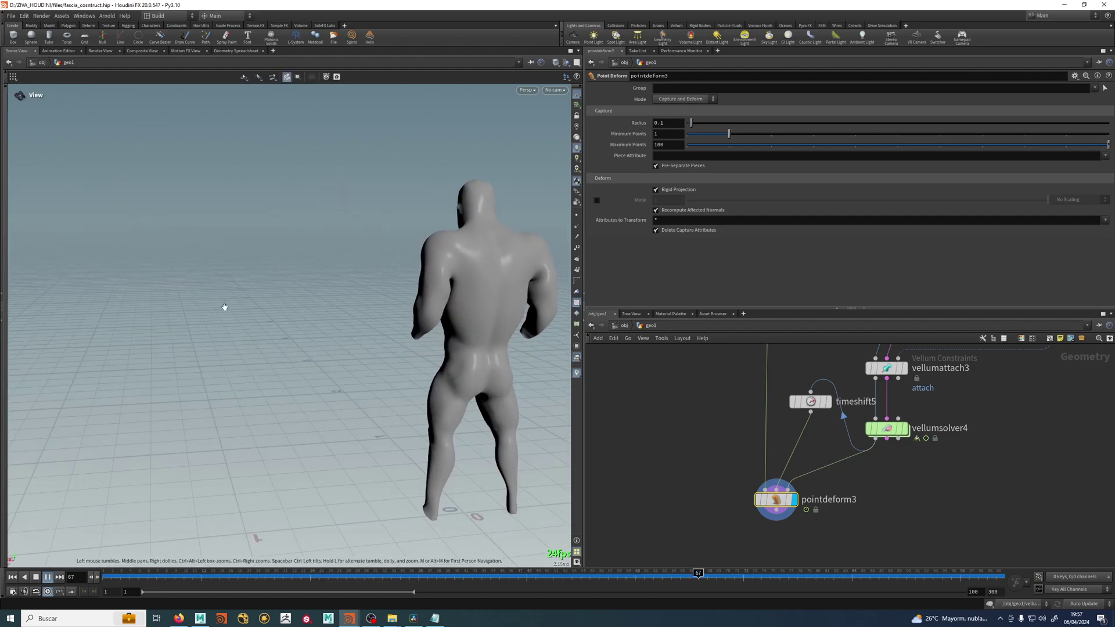
{"action": "left_click_drag", "start_coordinate": [331, 322], "coordinate": [428, 346], "text": "alt"}
{"action": "middle_click_drag", "start_coordinate": [428, 346], "coordinate": [456, 324], "text": "alt"}
{"action": "right_click_drag", "start_coordinate": [455, 323], "coordinate": [493, 346], "text": "alt"}
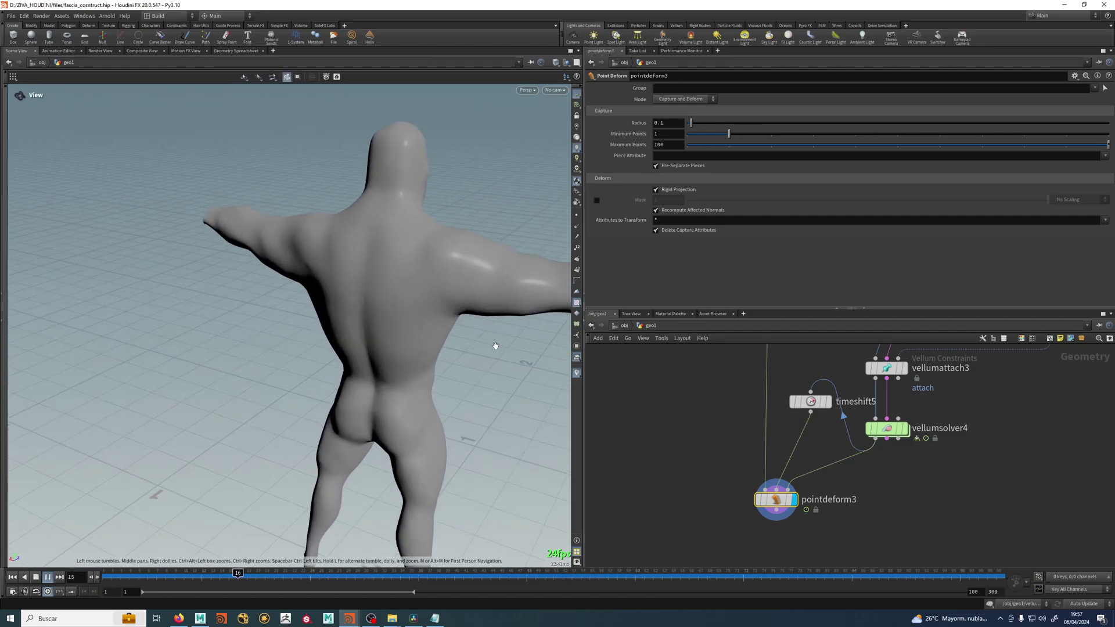
{"action": "left_click_drag", "start_coordinate": [387, 360], "coordinate": [456, 352], "text": "alt"}
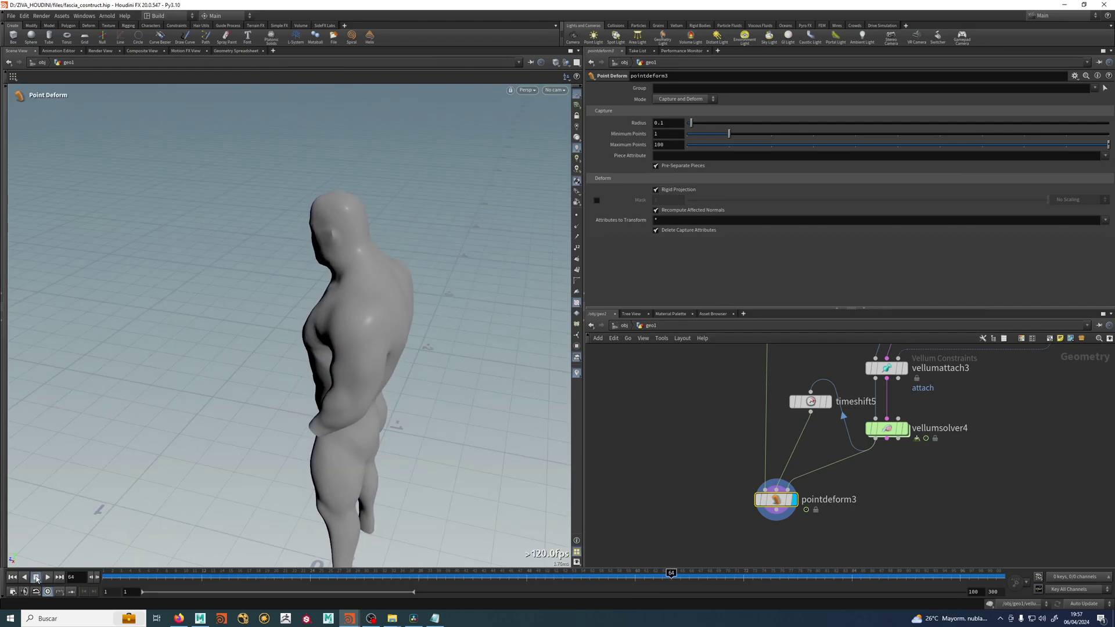
- Return to the first frame and set the playback range's end frame to 300
{"action": "left_click", "coordinate": [13, 578]}
{"action": "type", "text": "300"}
{"action": "key", "text": "Return"}
- Insert a UV Unwrap node between convert8 and pointdeform3
{"action": "scroll", "coordinate": [695, 472], "scroll_direction": "down", "scroll_amount": 3}
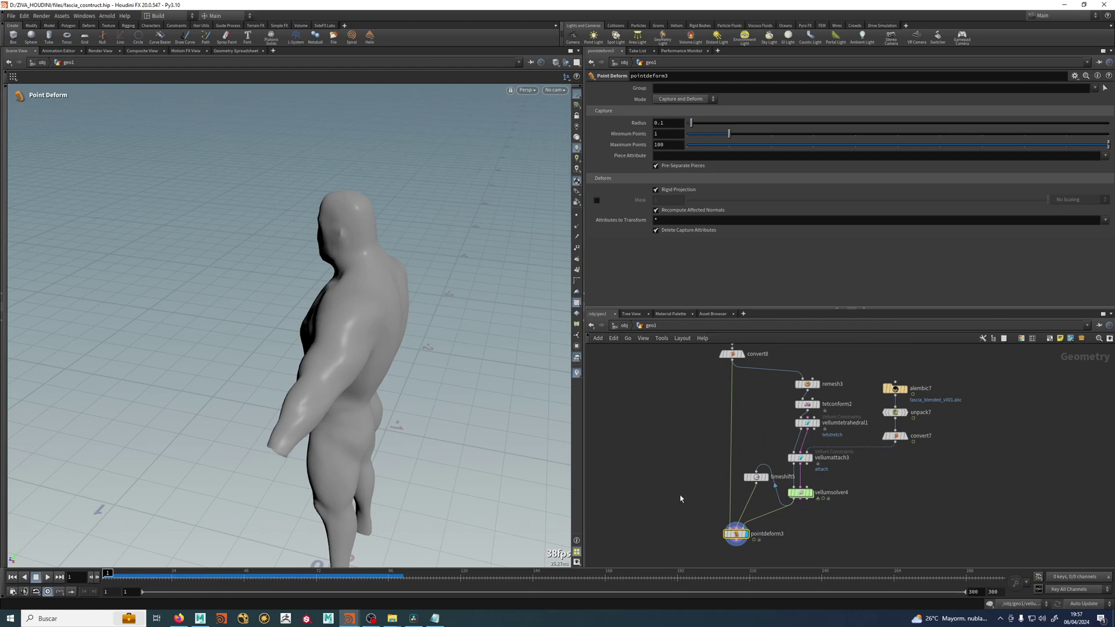
{"action": "scroll", "coordinate": [755, 363], "scroll_direction": "up", "scroll_amount": 2}
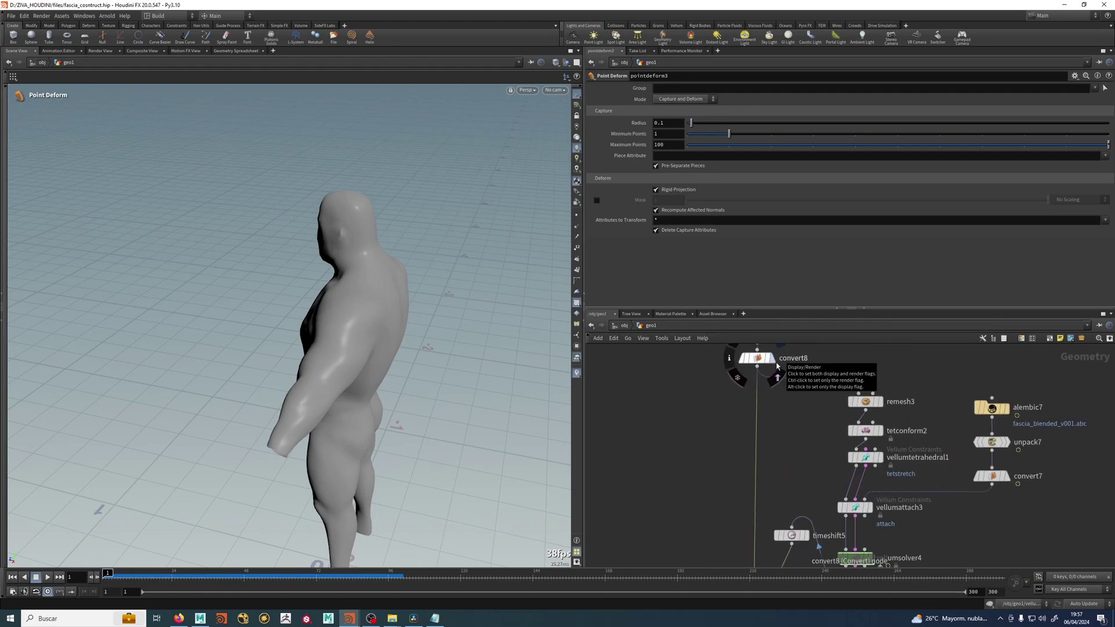
{"action": "middle_click_drag", "start_coordinate": [642, 429], "coordinate": [652, 500]}
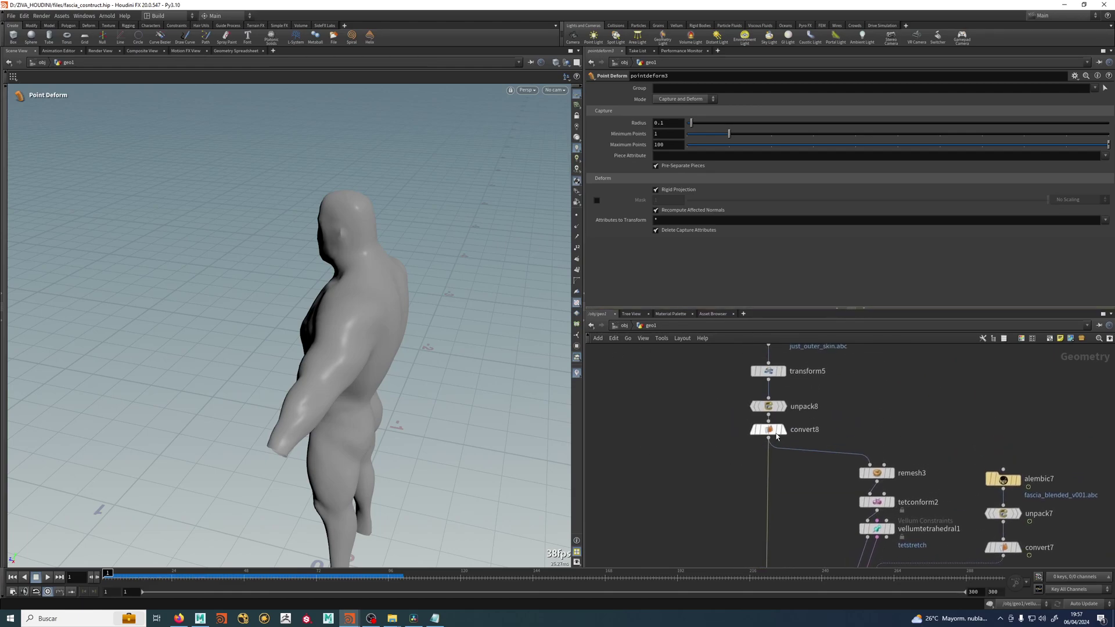
{"action": "middle_click_drag", "start_coordinate": [726, 500], "coordinate": [710, 448]}
{"action": "key", "text": "Tab"}
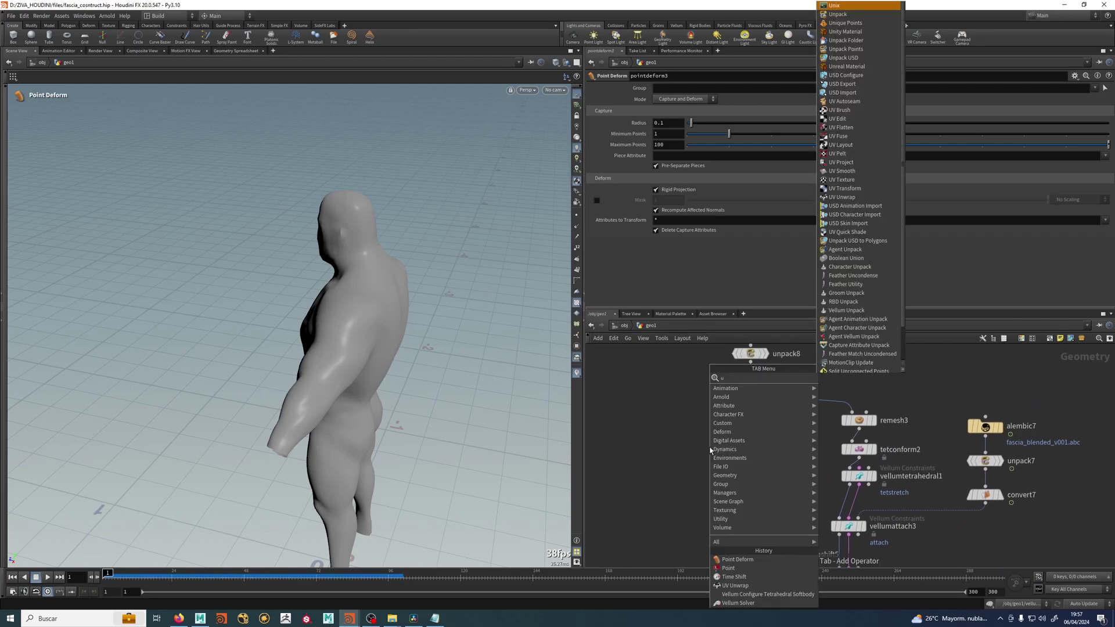
{"action": "left_click", "coordinate": [736, 585]}
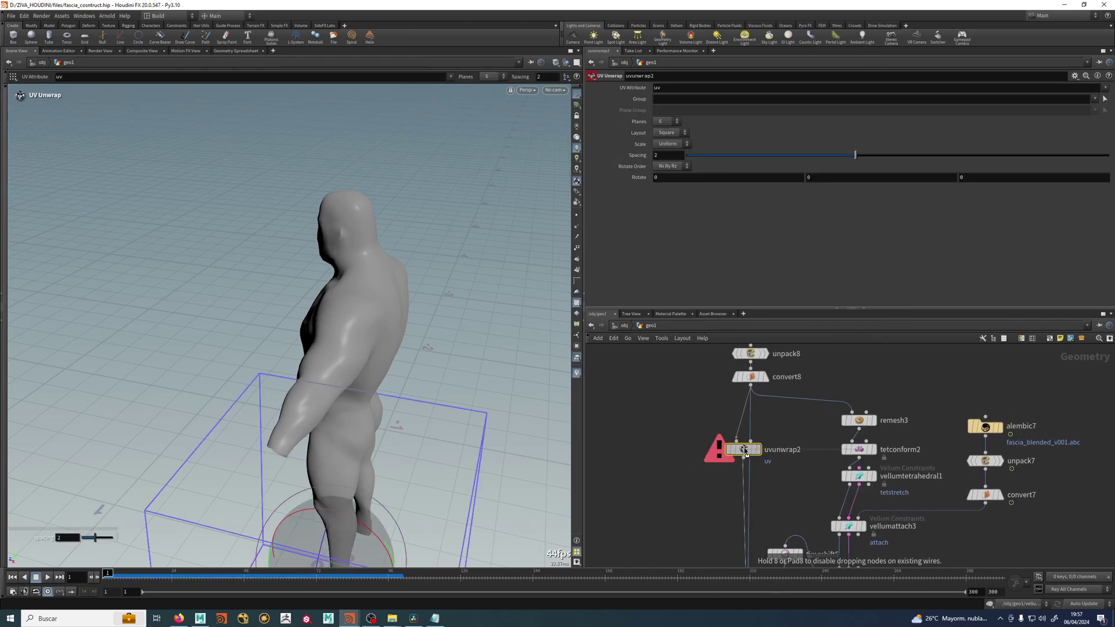
{"action": "left_click", "coordinate": [750, 450]}
- Select pointdeform3 and examine the UV checker pattern on the deformed skin from the front
{"action": "scroll", "coordinate": [709, 523], "scroll_direction": "down", "scroll_amount": 3}
{"action": "middle_click_drag", "start_coordinate": [709, 546], "coordinate": [727, 415]}
{"action": "scroll", "coordinate": [727, 415], "scroll_direction": "up", "scroll_amount": 3}
{"action": "left_click", "coordinate": [774, 463]}
{"action": "left_click", "coordinate": [774, 461]}
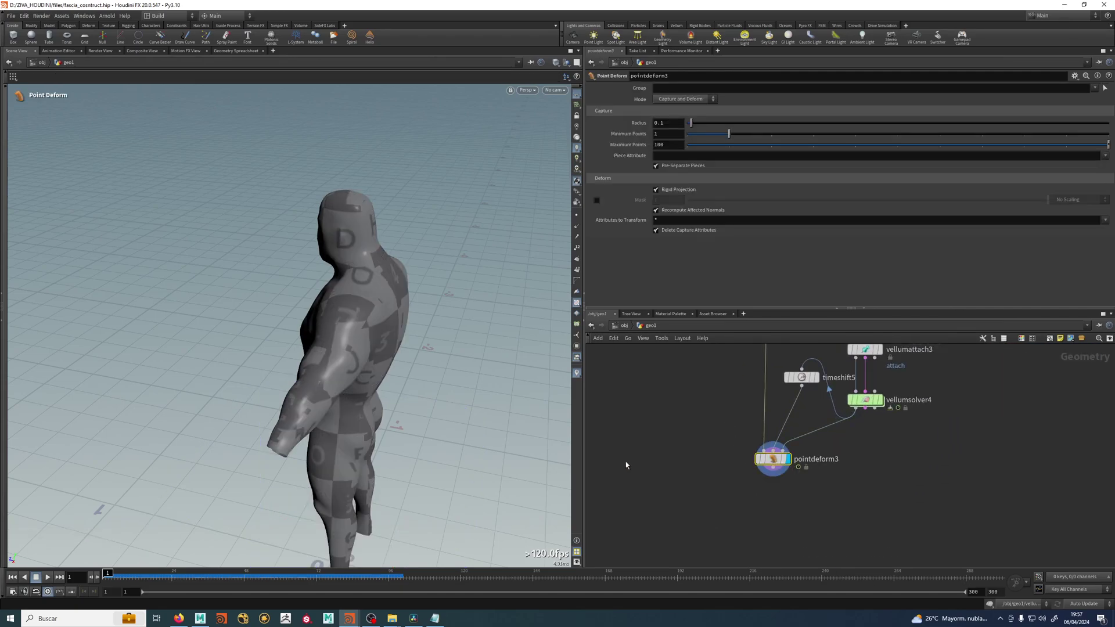
{"action": "scroll", "coordinate": [691, 387], "scroll_direction": "up", "scroll_amount": 3}
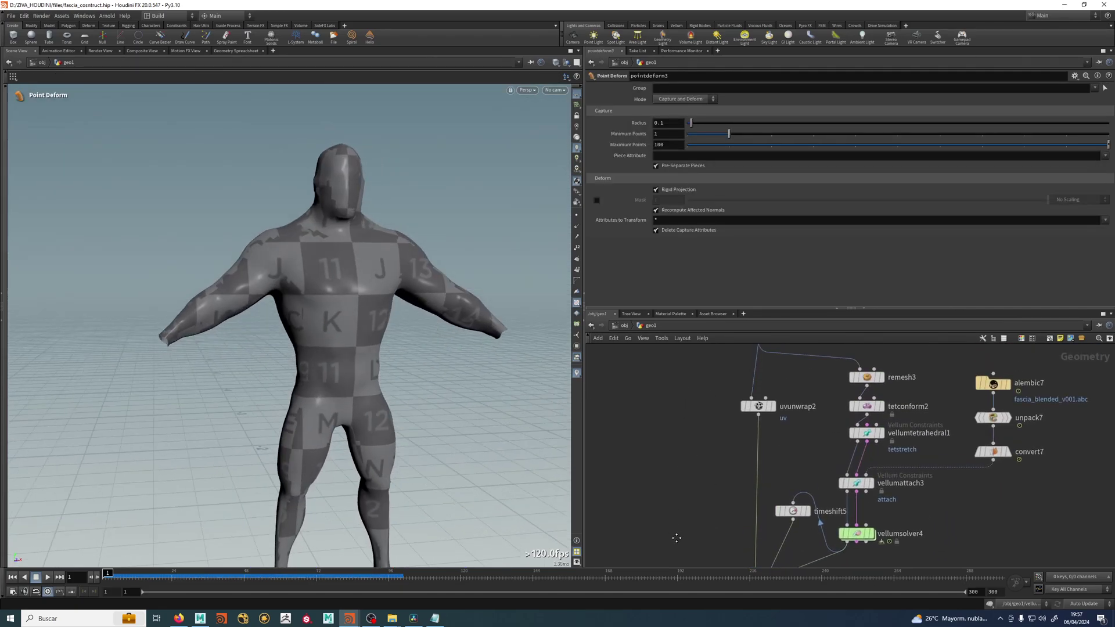
- Review uvunwrap2's parameters and its scale options
{"action": "left_click", "coordinate": [765, 439]}
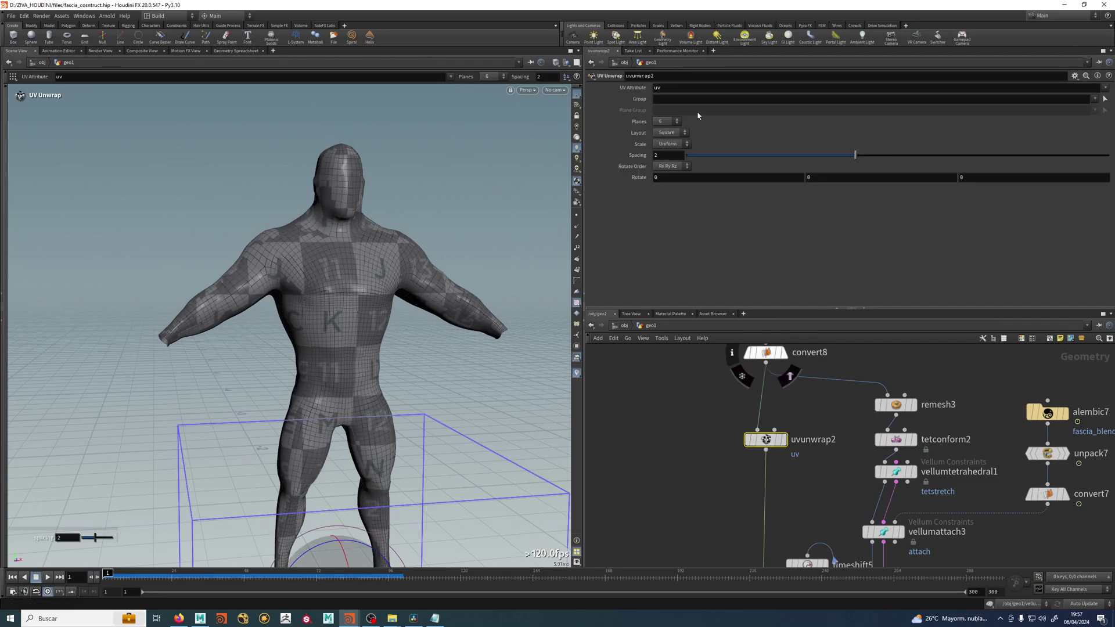
{"action": "left_click", "coordinate": [683, 145]}
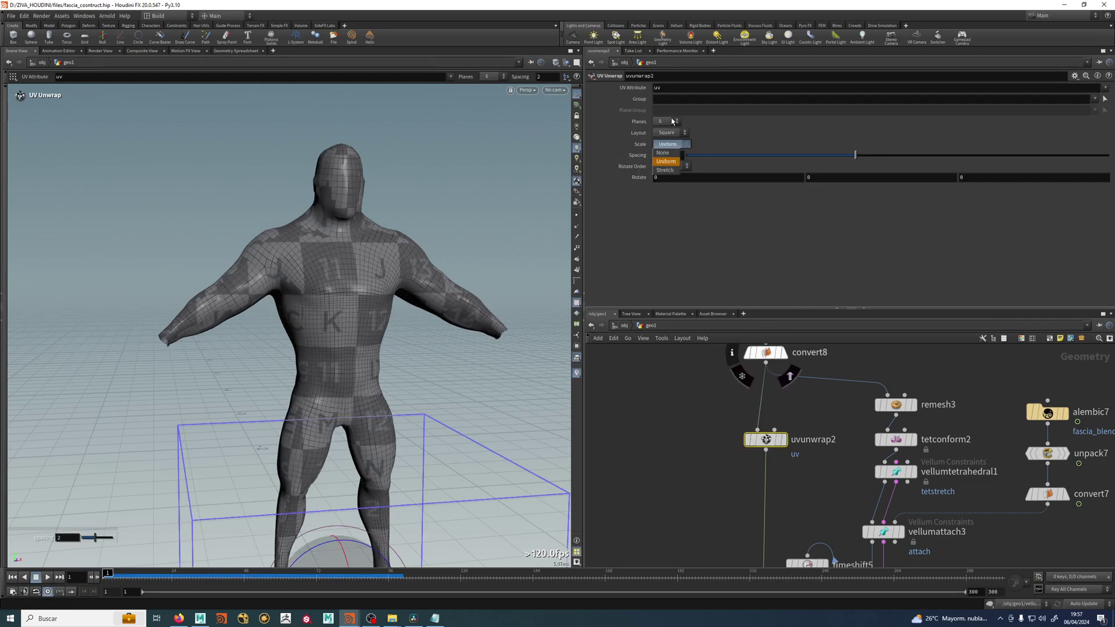
{"action": "left_click", "coordinate": [671, 123]}
- Play the extended simulation with the UV checker pattern and examine how the skin moves from the front, back and above
{"action": "middle_click_drag", "start_coordinate": [674, 488], "coordinate": [662, 437]}
{"action": "left_click", "coordinate": [662, 437]}
{"action": "middle_click_drag", "start_coordinate": [667, 515], "coordinate": [663, 414]}
{"action": "key", "text": "Escape"}
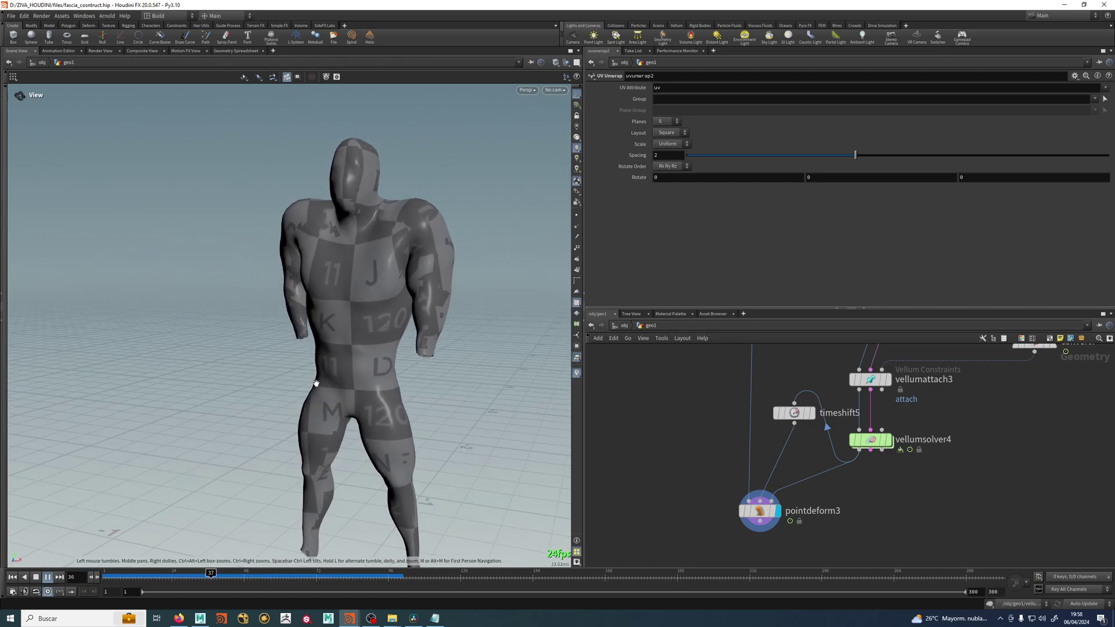
{"action": "left_click_drag", "start_coordinate": [391, 349], "coordinate": [330, 350]}
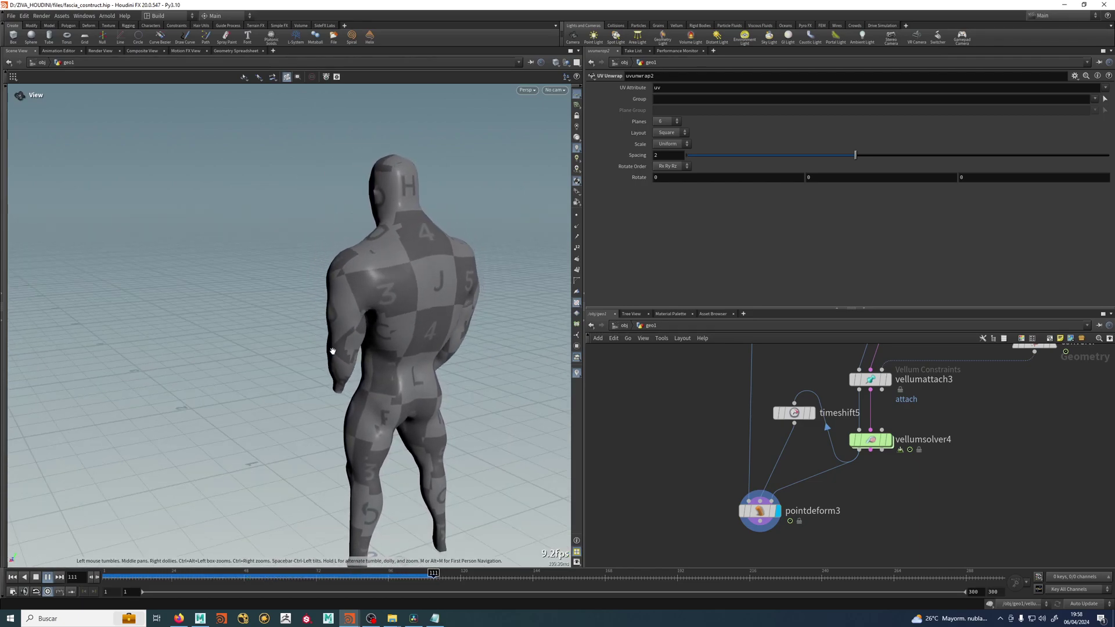
{"action": "left_click_drag", "start_coordinate": [331, 350], "coordinate": [335, 336]}
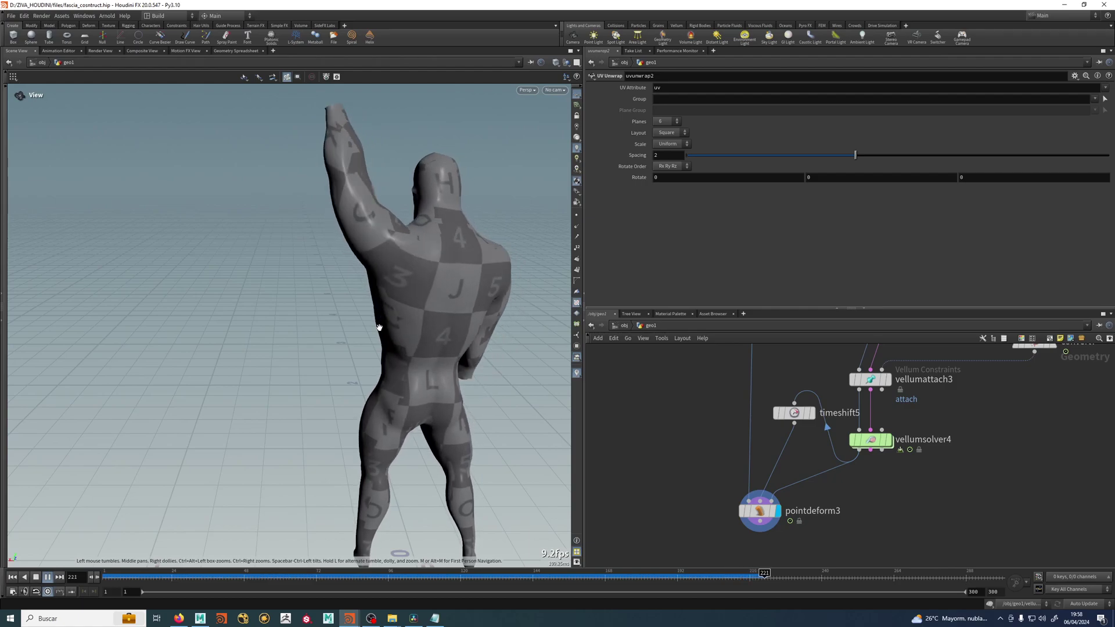
{"action": "left_click_drag", "start_coordinate": [497, 336], "coordinate": [430, 408]}
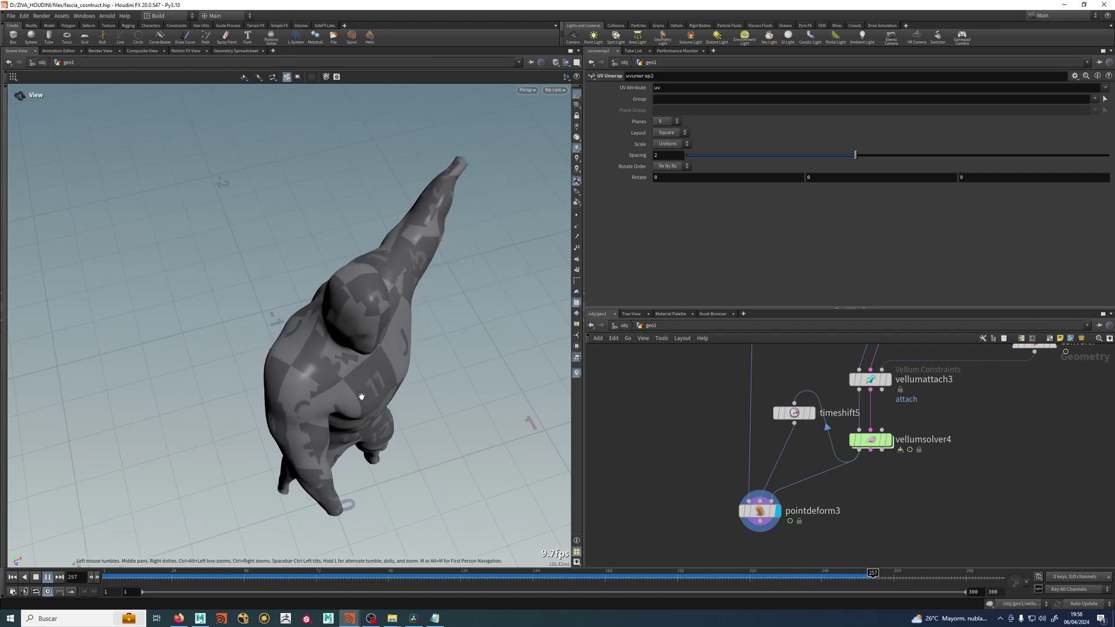
{"action": "left_click_drag", "start_coordinate": [370, 368], "coordinate": [371, 374]}
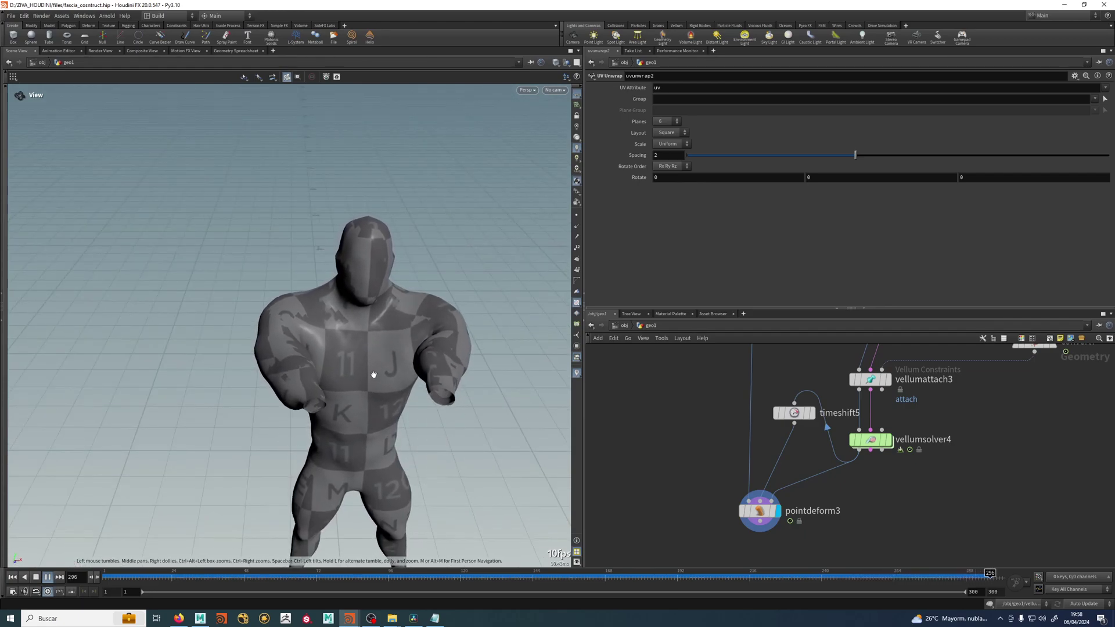
- Toggle the wireframe shading, hide the UV checker pattern, and examine the plain moving skin from the front and side
{"action": "left_click_drag", "start_coordinate": [419, 403], "coordinate": [408, 354]}
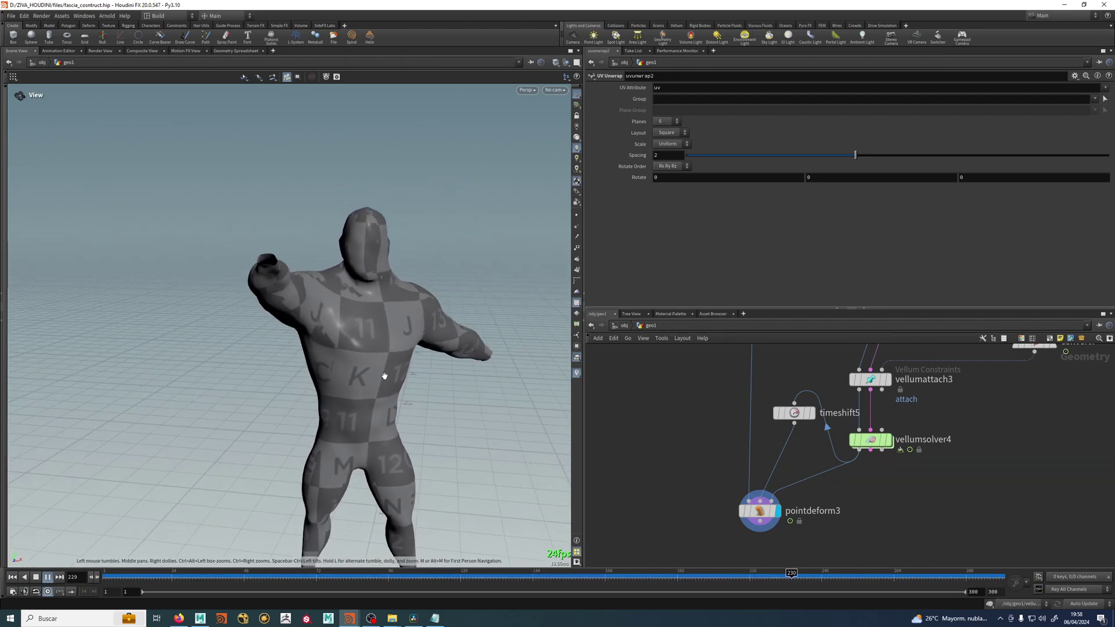
{"action": "key", "text": "w"}
{"action": "key", "text": "w"}
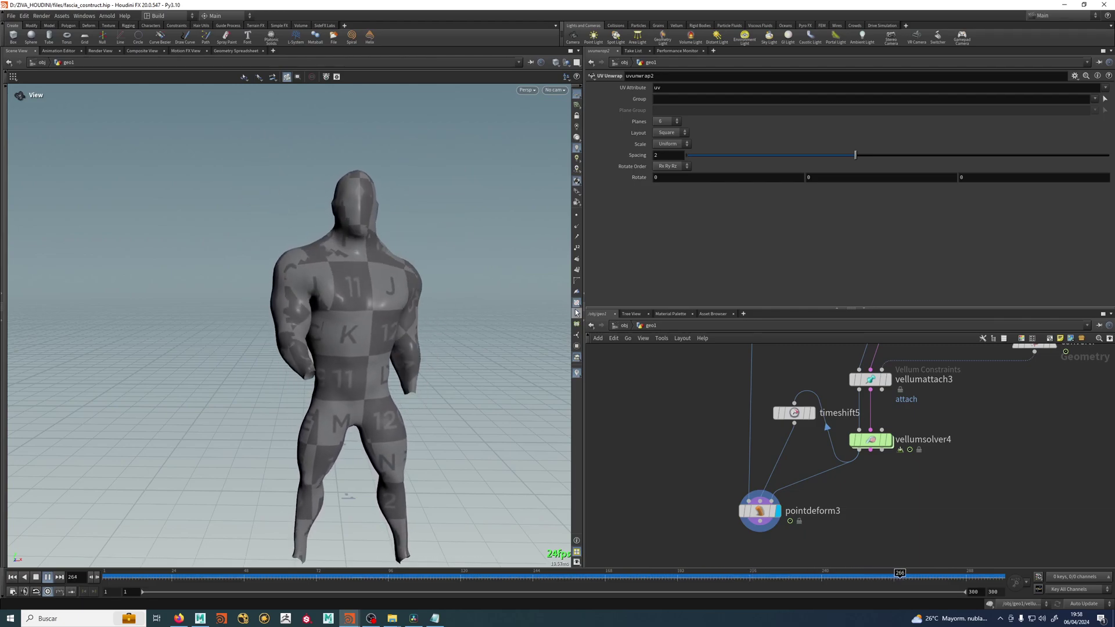
{"action": "left_click_drag", "start_coordinate": [487, 333], "coordinate": [357, 339]}
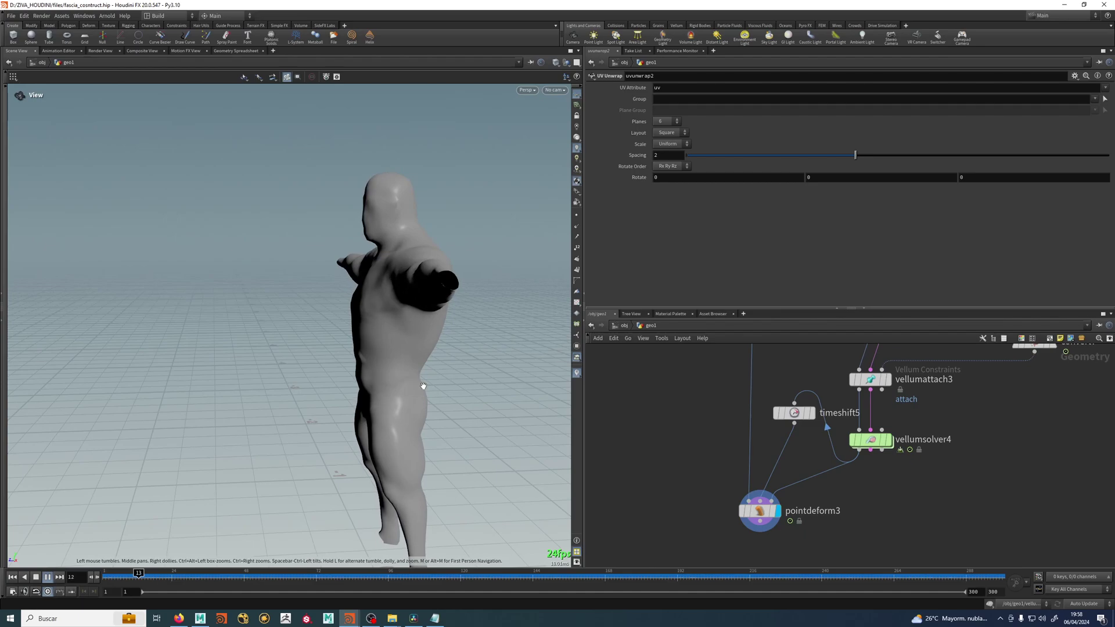
{"action": "right_click_drag", "start_coordinate": [423, 386], "coordinate": [301, 348]}
{"action": "left_click_drag", "start_coordinate": [301, 349], "coordinate": [424, 385]}
{"action": "middle_click_drag", "start_coordinate": [377, 383], "coordinate": [358, 331]}
{"action": "left_click_drag", "start_coordinate": [358, 331], "coordinate": [454, 374]}
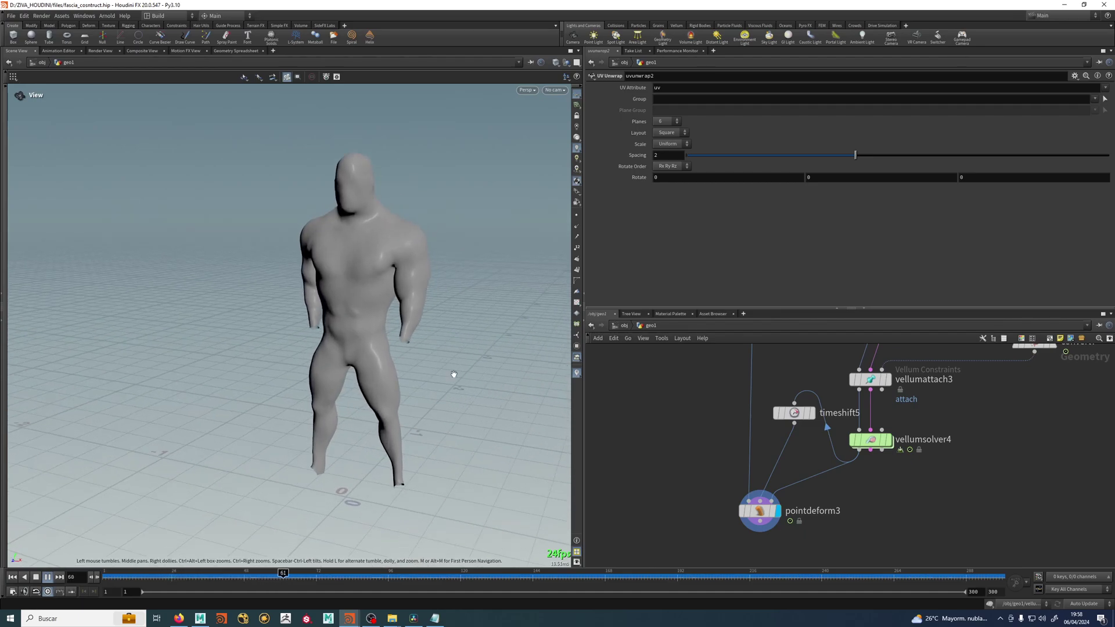
- Stop playback, return to frame 1, display vellumsolver4 and reset its simulation
{"action": "left_click", "coordinate": [21, 579]}
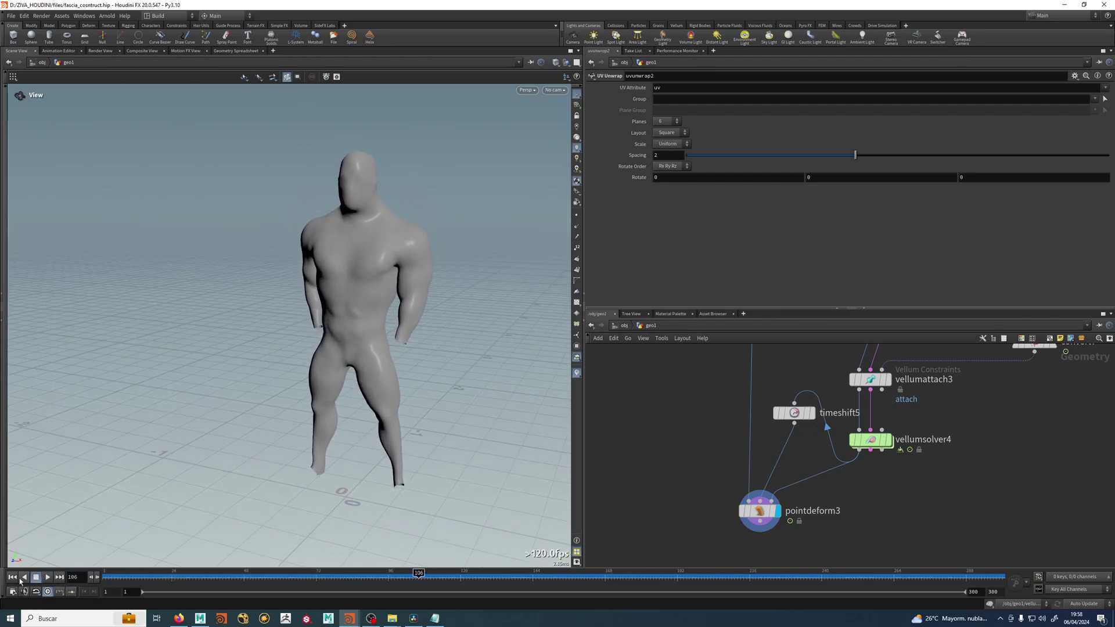
{"action": "left_click", "coordinate": [12, 577]}
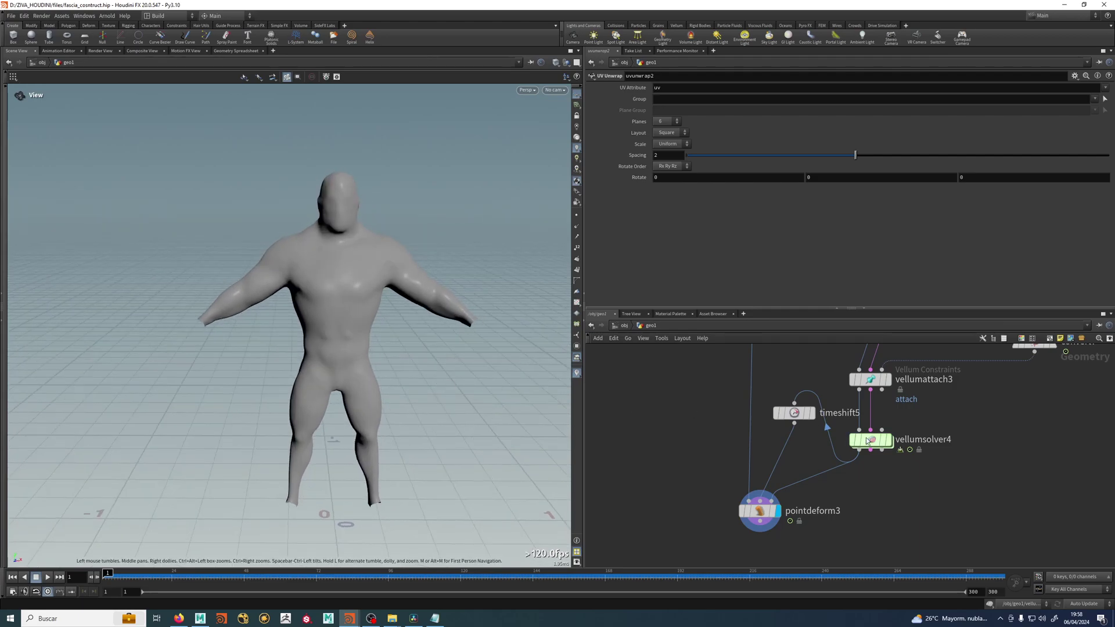
{"action": "left_click", "coordinate": [886, 446]}
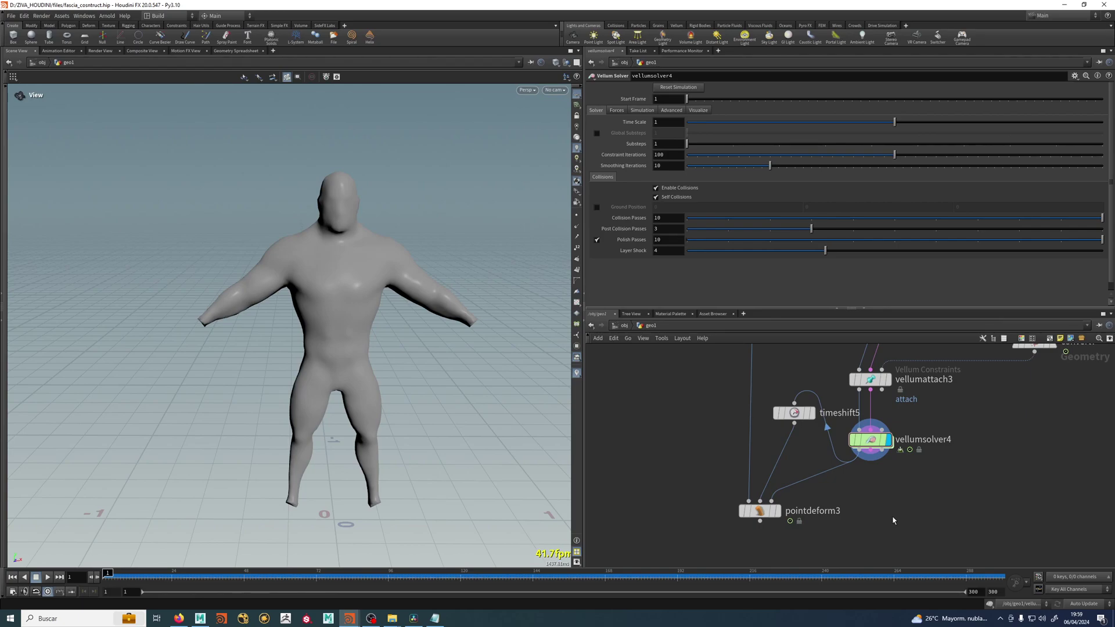
{"action": "left_click", "coordinate": [679, 88]}
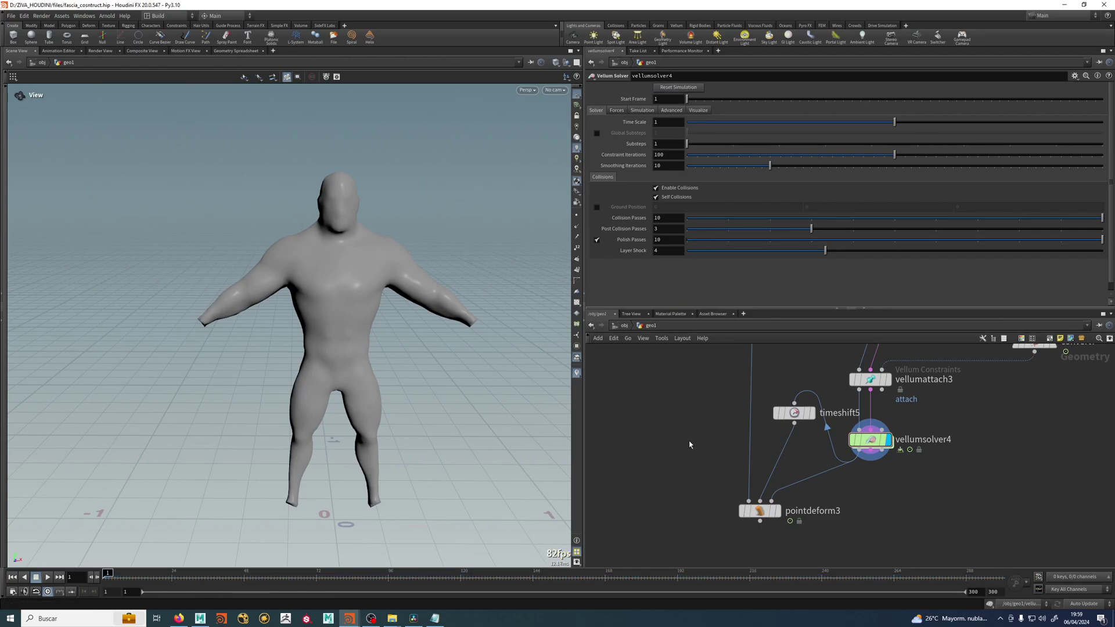
- Review the node chains in geo1, from the Alembic import and export branches back to the vellumsolver4 and pointdeform3 setup
{"action": "scroll", "coordinate": [691, 459], "scroll_direction": "down", "scroll_amount": 5}
{"action": "middle_click_drag", "start_coordinate": [697, 510], "coordinate": [805, 471]}
{"action": "middle_click_drag", "start_coordinate": [704, 457], "coordinate": [773, 527]}
{"action": "scroll", "coordinate": [788, 454], "scroll_direction": "down", "scroll_amount": 2}
{"action": "scroll", "coordinate": [726, 483], "scroll_direction": "up", "scroll_amount": 2}
{"action": "scroll", "coordinate": [775, 524], "scroll_direction": "down", "scroll_amount": 4}
{"action": "middle_click_drag", "start_coordinate": [644, 522], "coordinate": [798, 436]}
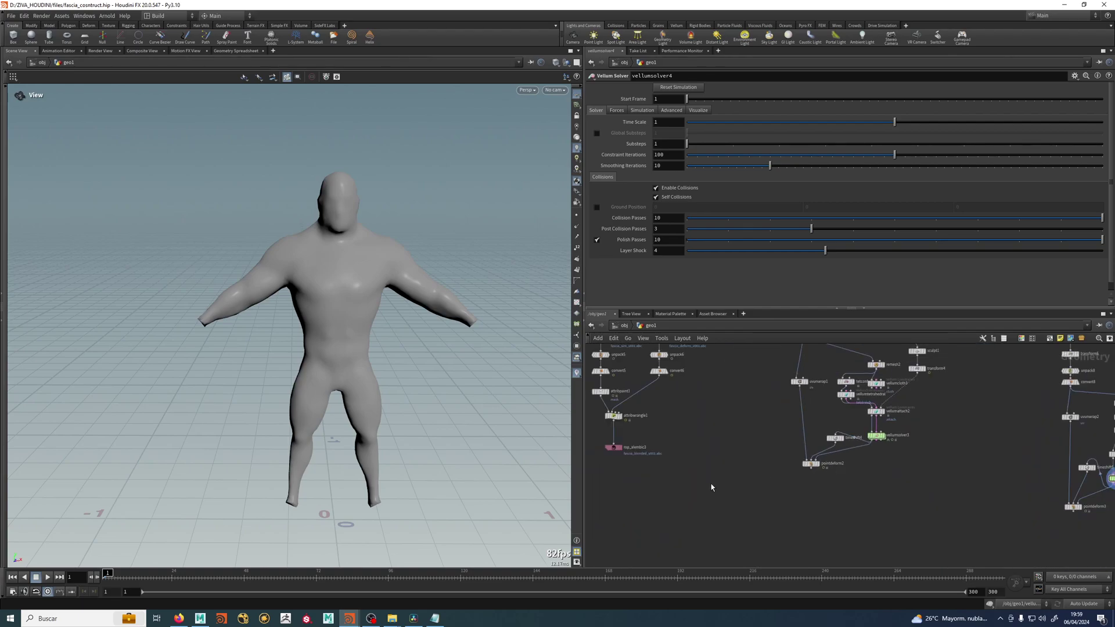
{"action": "middle_click_drag", "start_coordinate": [712, 488], "coordinate": [743, 552]}
{"action": "middle_click_drag", "start_coordinate": [616, 504], "coordinate": [793, 503]}
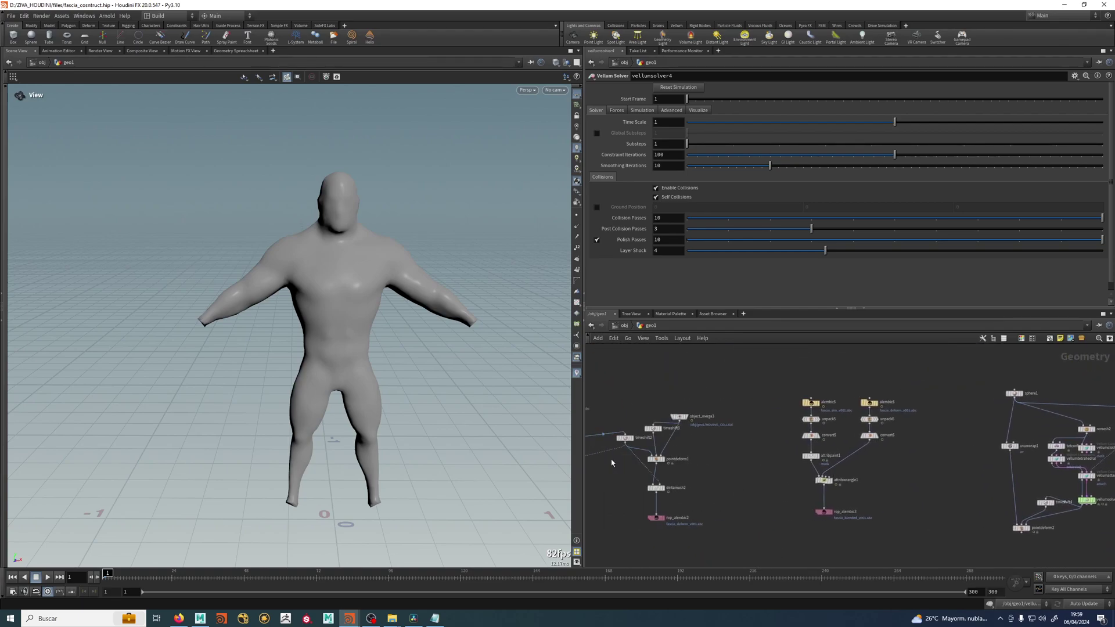
{"action": "middle_click_drag", "start_coordinate": [903, 493], "coordinate": [744, 463]}
{"action": "scroll", "coordinate": [815, 489], "scroll_direction": "up", "scroll_amount": 3}
{"action": "scroll", "coordinate": [922, 496], "scroll_direction": "up", "scroll_amount": 2}
{"action": "middle_click_drag", "start_coordinate": [957, 520], "coordinate": [949, 483]}
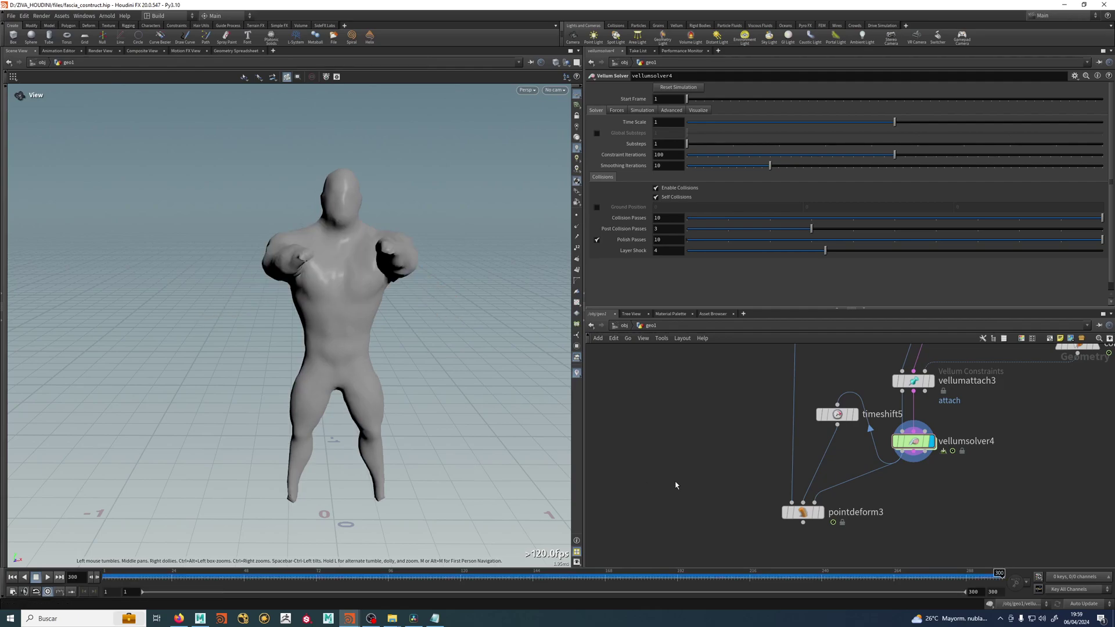
- Examine the simulated skin on vellumsolver4 up close from a raised front angle and return the timeline to frame 1
{"action": "left_click_drag", "start_coordinate": [463, 346], "coordinate": [430, 363]}
{"action": "middle_click_drag", "start_coordinate": [321, 317], "coordinate": [304, 381]}
{"action": "right_click_drag", "start_coordinate": [304, 381], "coordinate": [369, 390]}
{"action": "left_click_drag", "start_coordinate": [369, 390], "coordinate": [388, 438]}
{"action": "mouse_move", "coordinate": [119, 574]}
{"action": "left_mouse_down"}
{"action": "mouse_move", "coordinate": [683, 581]}
{"action": "mouse_move", "coordinate": [106, 575]}
{"action": "left_mouse_up"}
- Compare the earlier Vellum test network with the skin simulation network in geo1
{"action": "scroll", "coordinate": [633, 421], "scroll_direction": "down", "scroll_amount": 3}
{"action": "middle_click_drag", "start_coordinate": [835, 428], "coordinate": [804, 497]}
{"action": "scroll", "coordinate": [804, 495], "scroll_direction": "down", "scroll_amount": 3}
{"action": "middle_click_drag", "start_coordinate": [648, 419], "coordinate": [739, 439]}
{"action": "scroll", "coordinate": [636, 462], "scroll_direction": "down", "scroll_amount": 3}
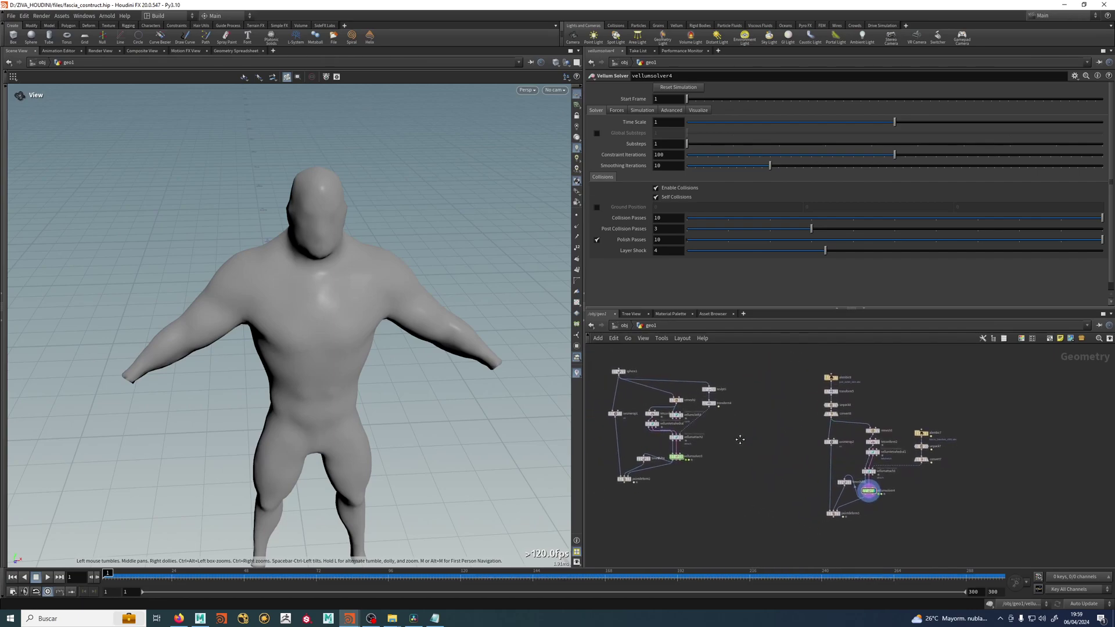